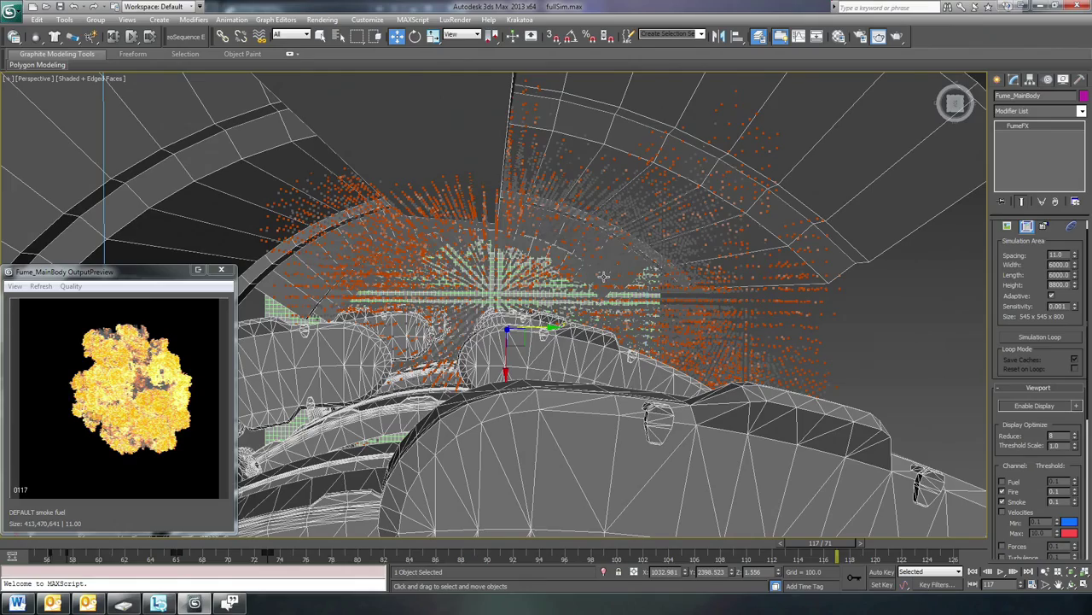
Orbit to a side view of the tower and hide everything except the fire simulation
alt+middle_drag(602, 276, 610, 281)
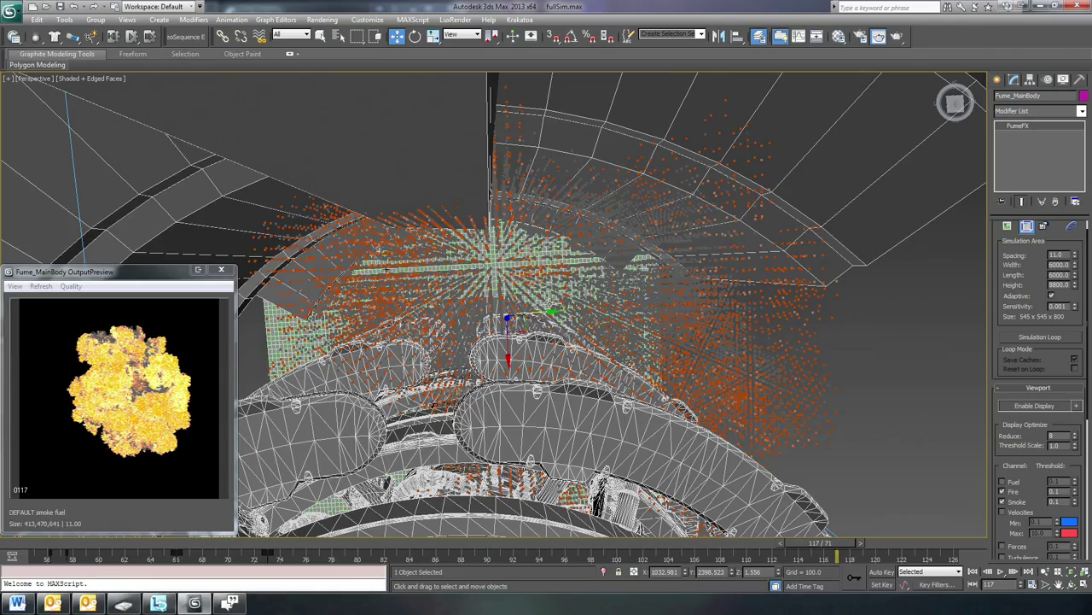
scroll(553, 297, down, 3)
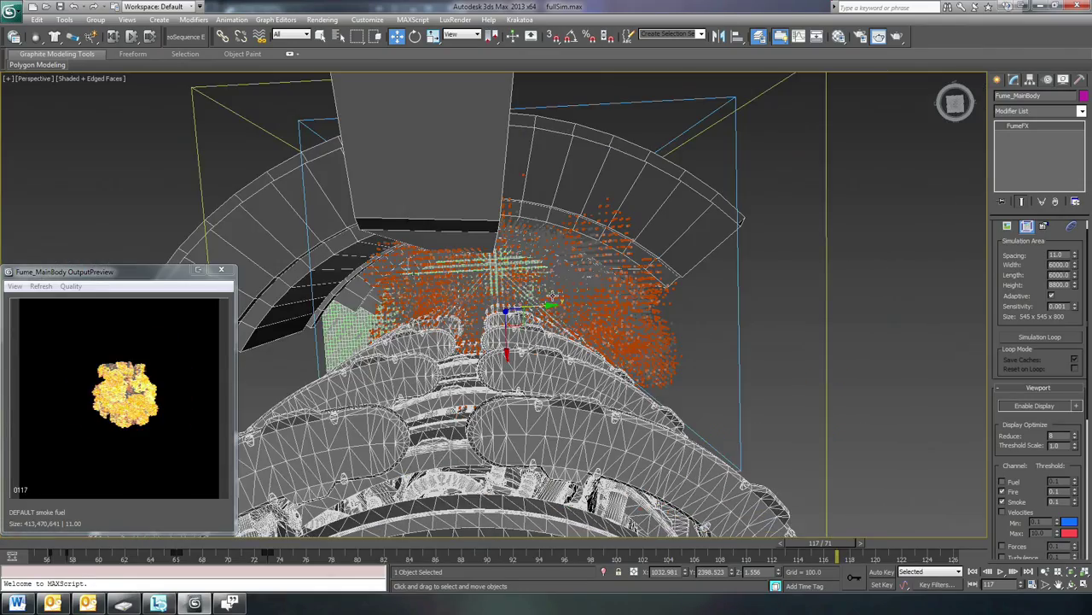
alt+middle_drag(591, 342, 624, 385)
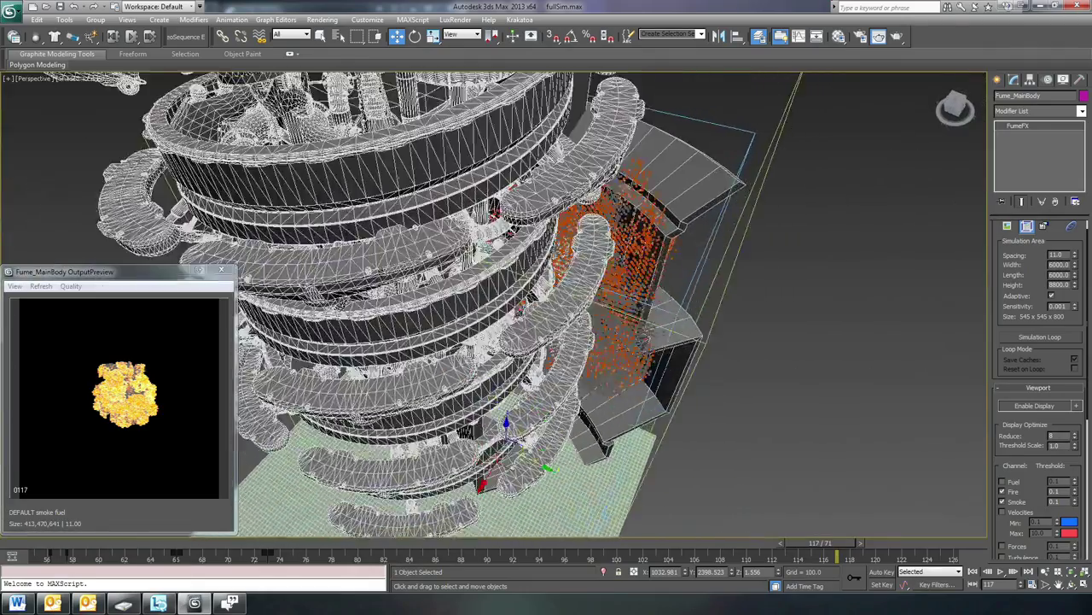
mouse_move(615, 342)
alt+middle_down()
mouse_move(580, 272)
mouse_move(621, 276)
mouse_move(556, 271)
alt+middle_up()
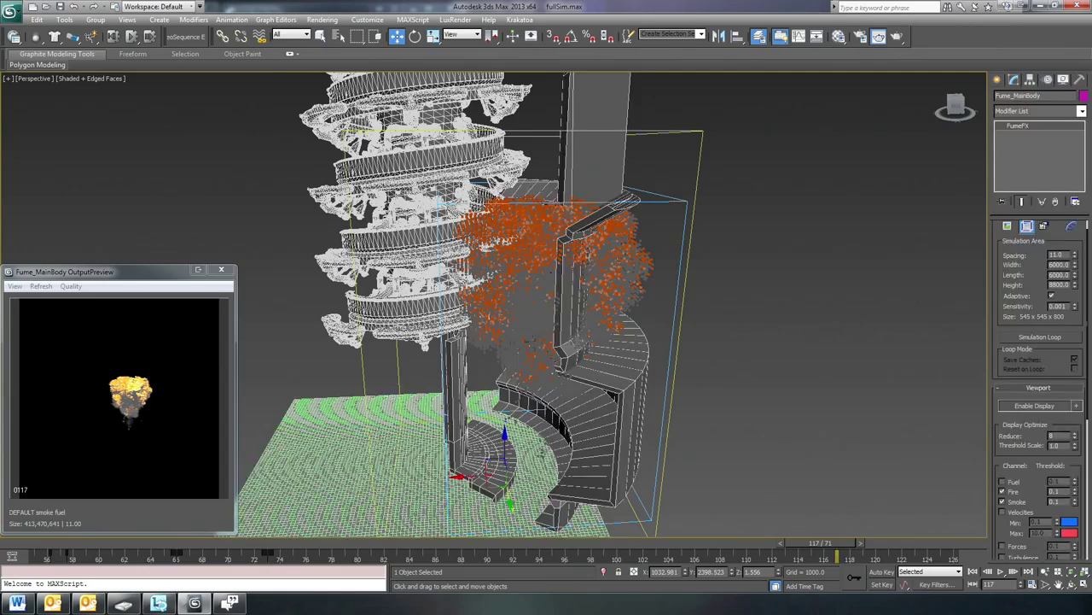
key(alt+q)
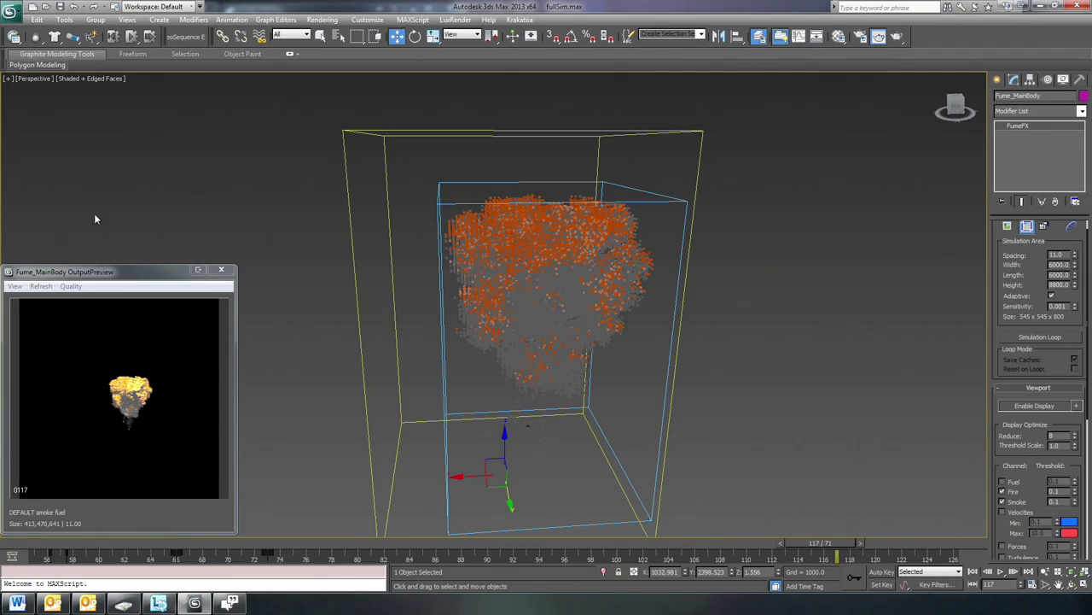
Scrub the isolated simulation back through frame 96 to frame 83
mouse_move(699, 391)
alt+middle_down()
mouse_move(723, 353)
mouse_move(680, 353)
alt+middle_up()
click(574, 541)
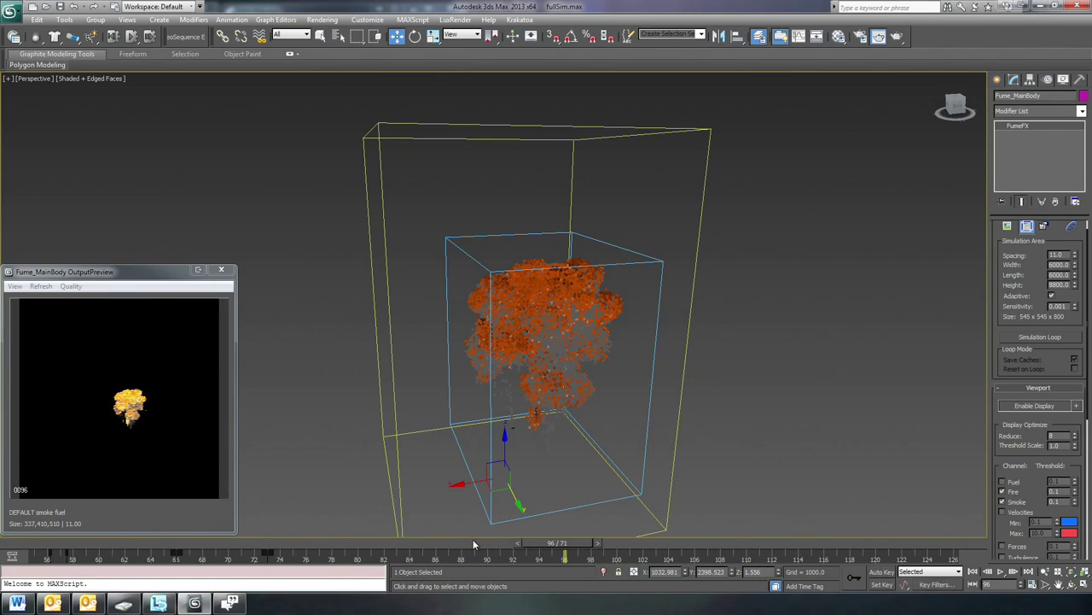
mouse_move(601, 416)
alt+middle_down()
mouse_move(598, 450)
mouse_move(597, 426)
alt+middle_up()
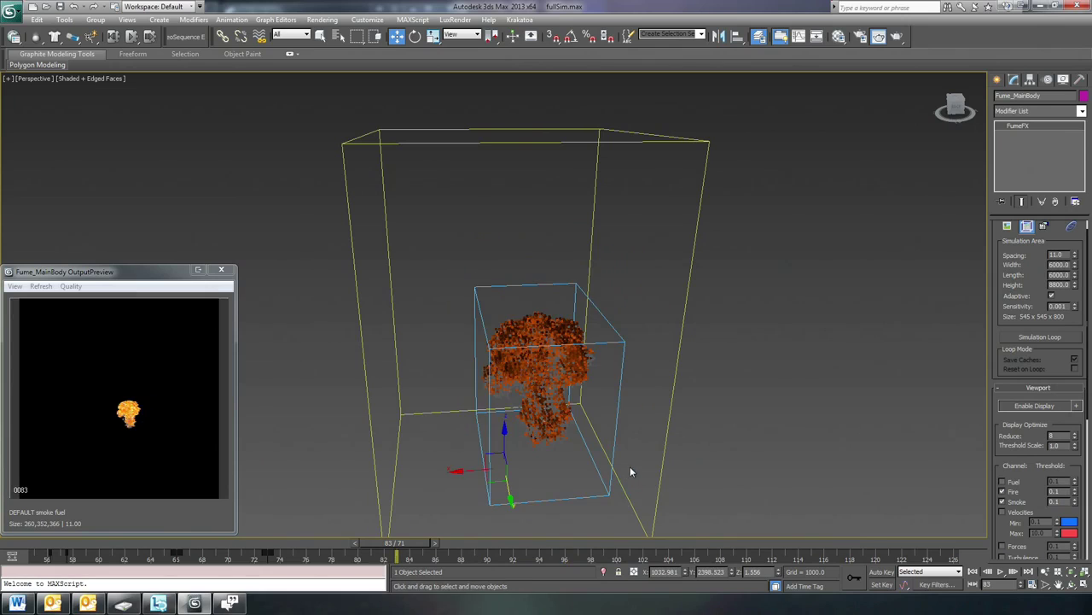
mouse_move(618, 423)
alt+middle_down()
mouse_move(688, 411)
mouse_move(607, 424)
alt+middle_up()
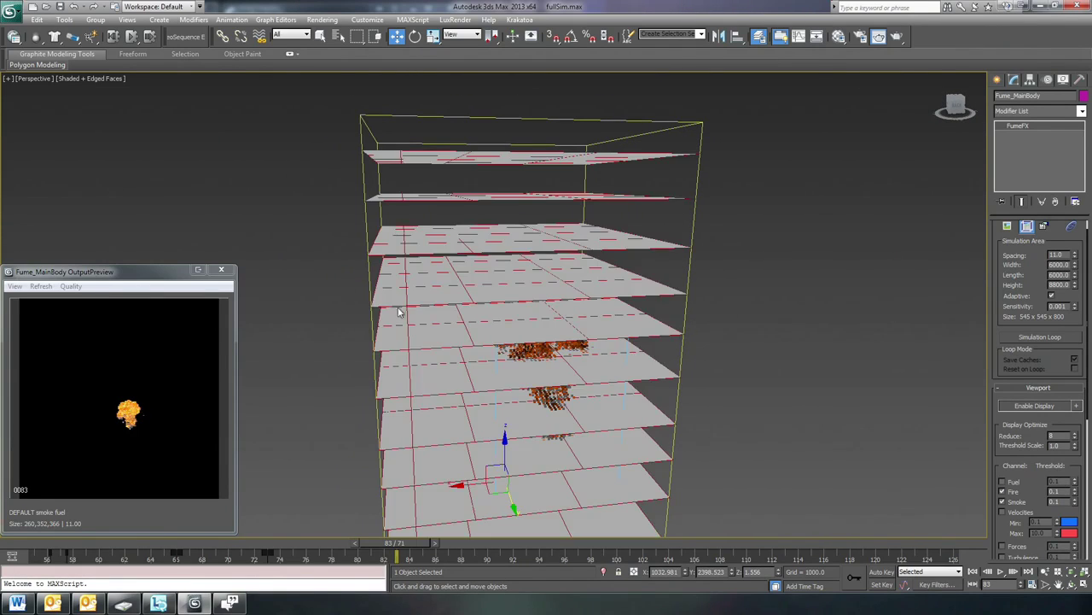
Orbit the Perspective viewport to look down on the stacked slice planes
mouse_move(505, 320)
alt+middle_down()
mouse_move(481, 310)
mouse_move(512, 316)
alt+middle_up()
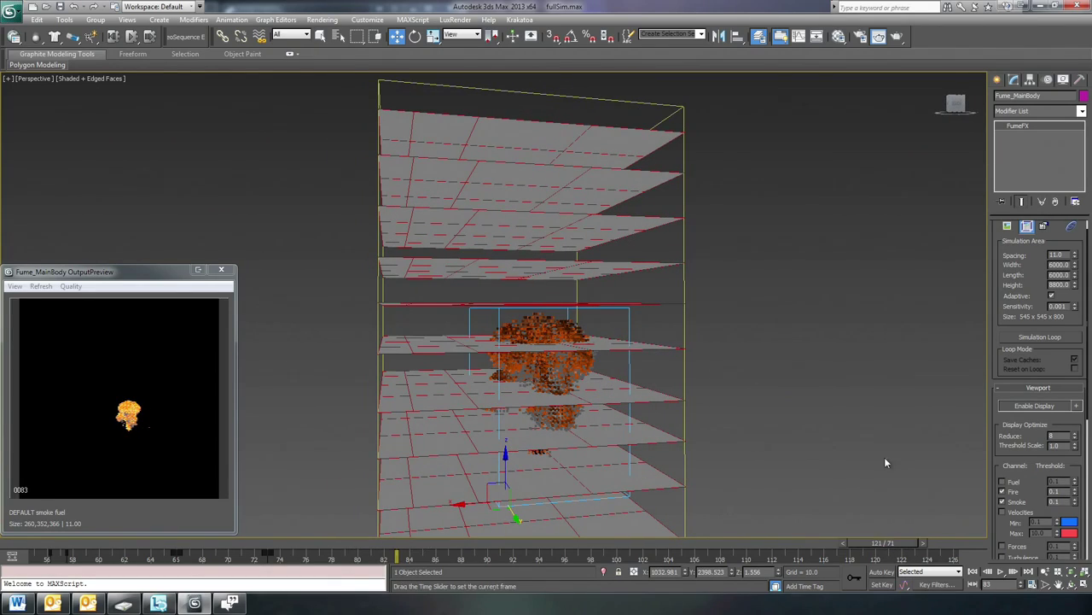
mouse_move(729, 342)
alt+middle_down()
mouse_move(693, 266)
mouse_move(632, 263)
mouse_move(643, 237)
mouse_move(679, 268)
mouse_move(709, 268)
alt+middle_up()
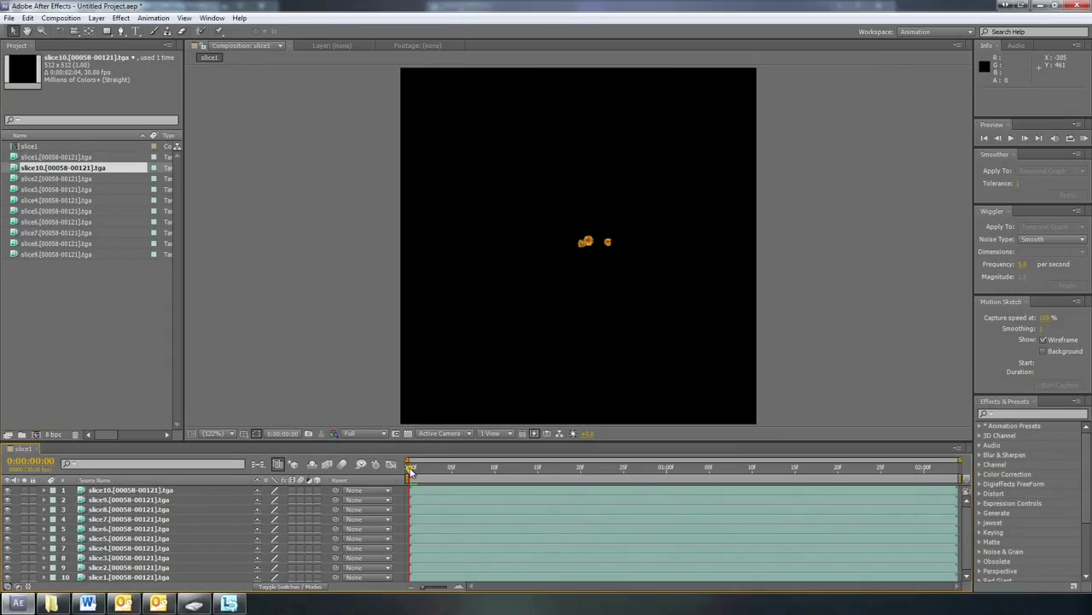
Preview the slice composition, hide the top five slice layers, and scrub to earlier frames
key(space)
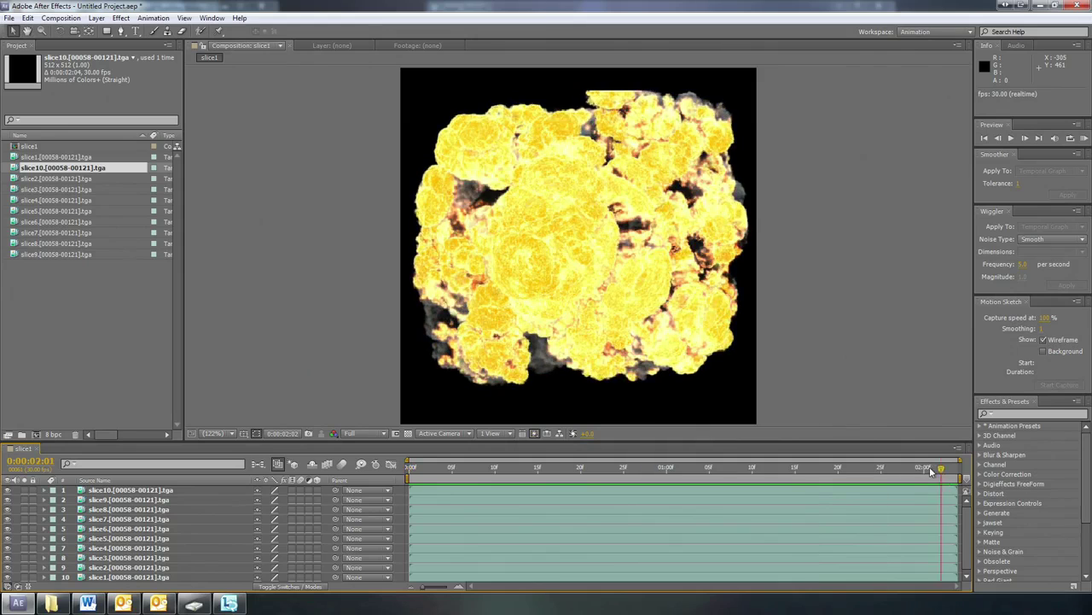
drag(932, 472, 884, 476)
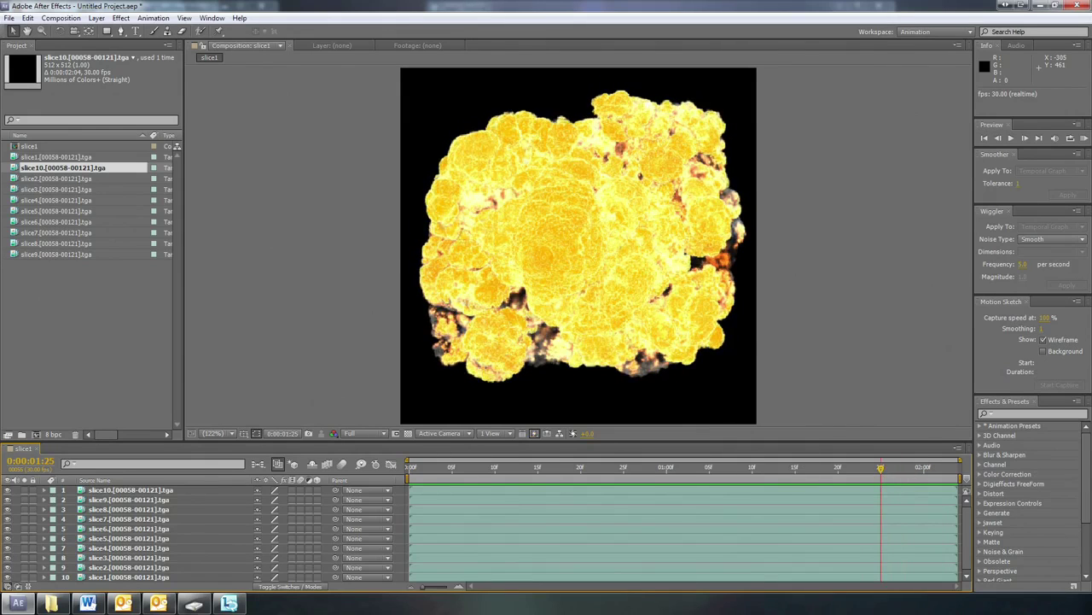
click(7, 505)
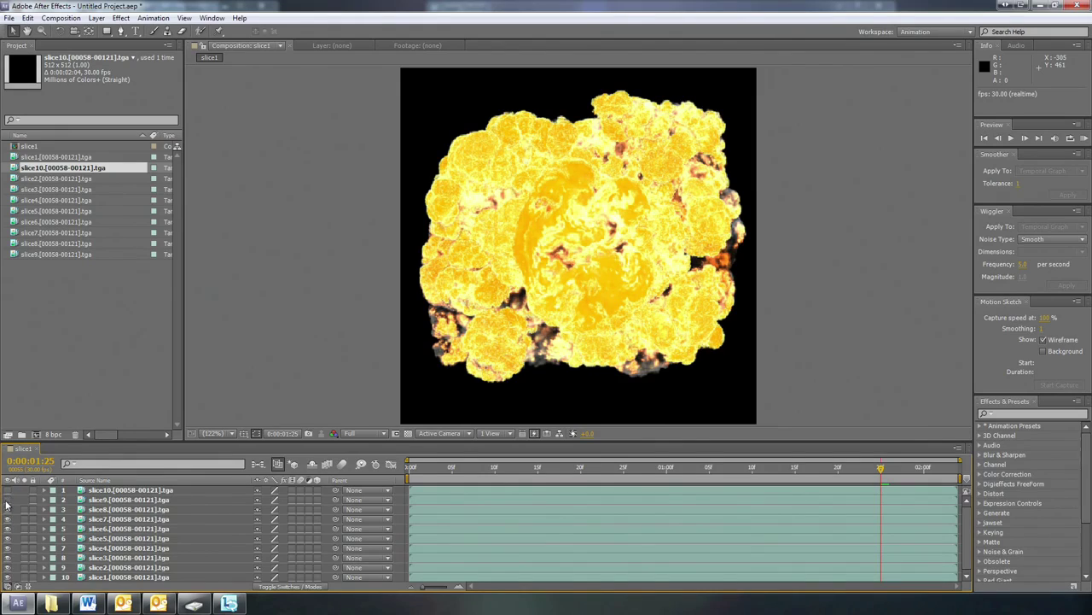
click(8, 509)
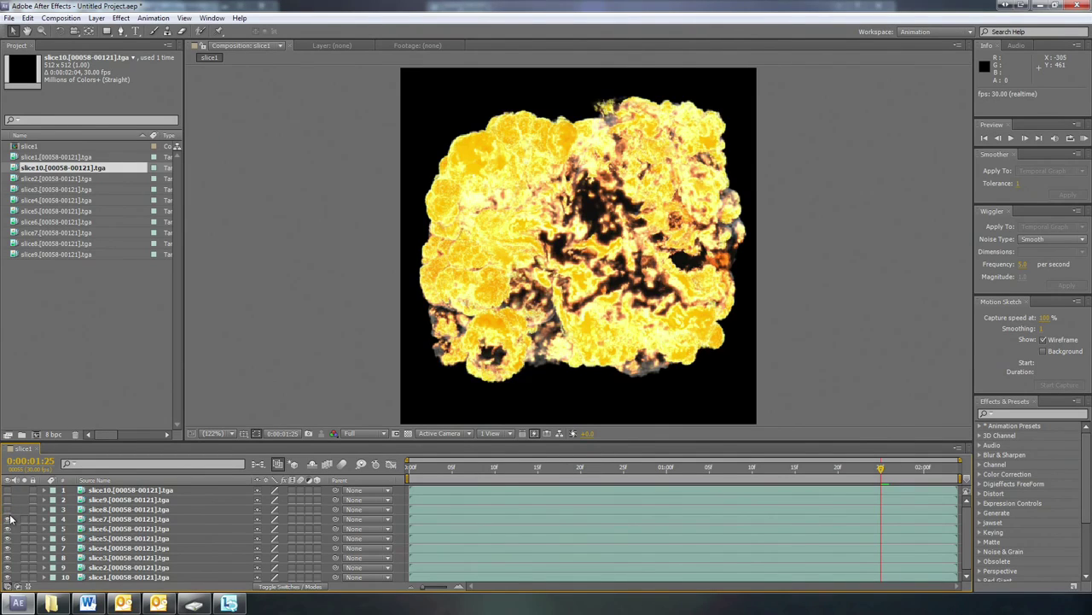
click(9, 528)
click(9, 534)
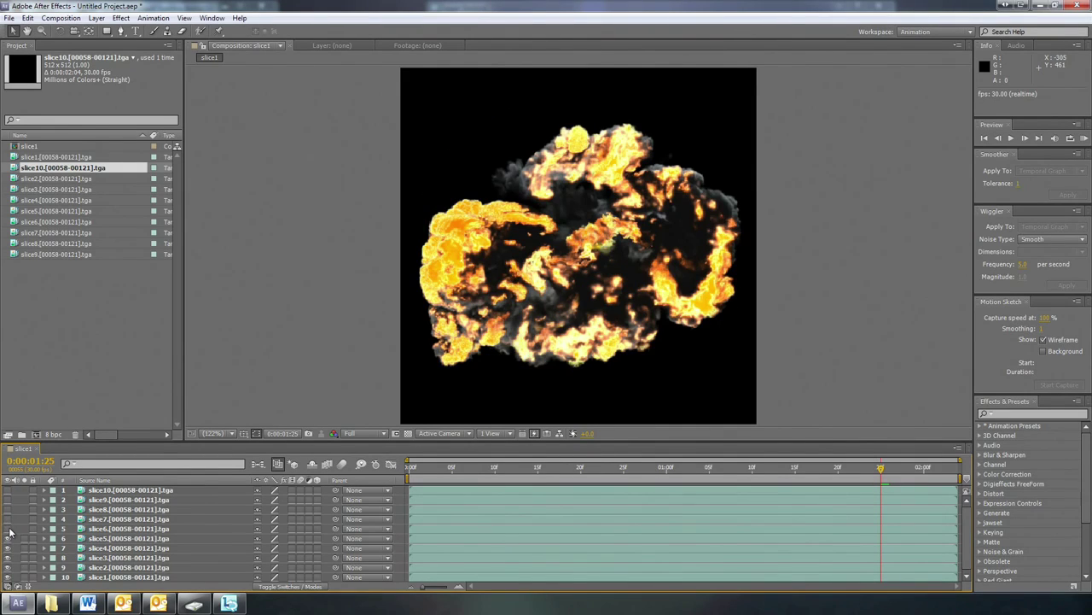
click(7, 540)
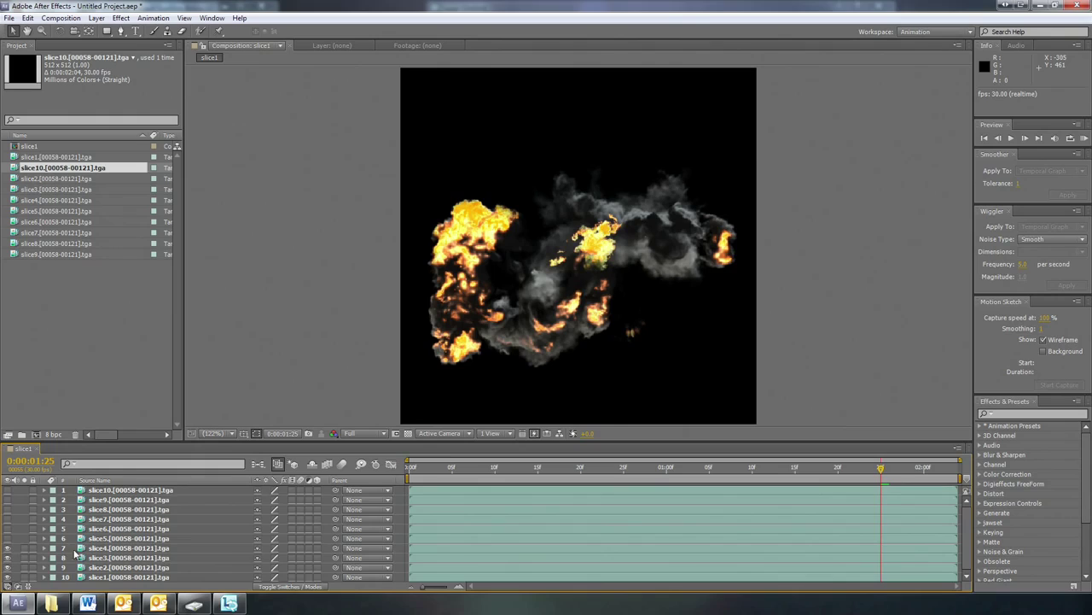
drag(885, 470, 796, 471)
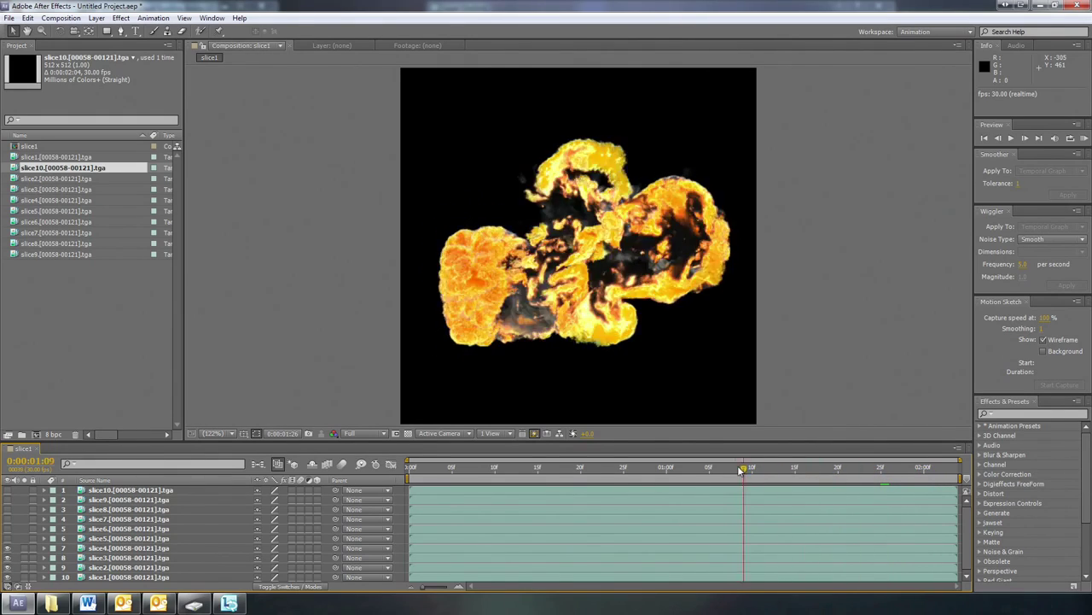
drag(794, 464, 675, 468)
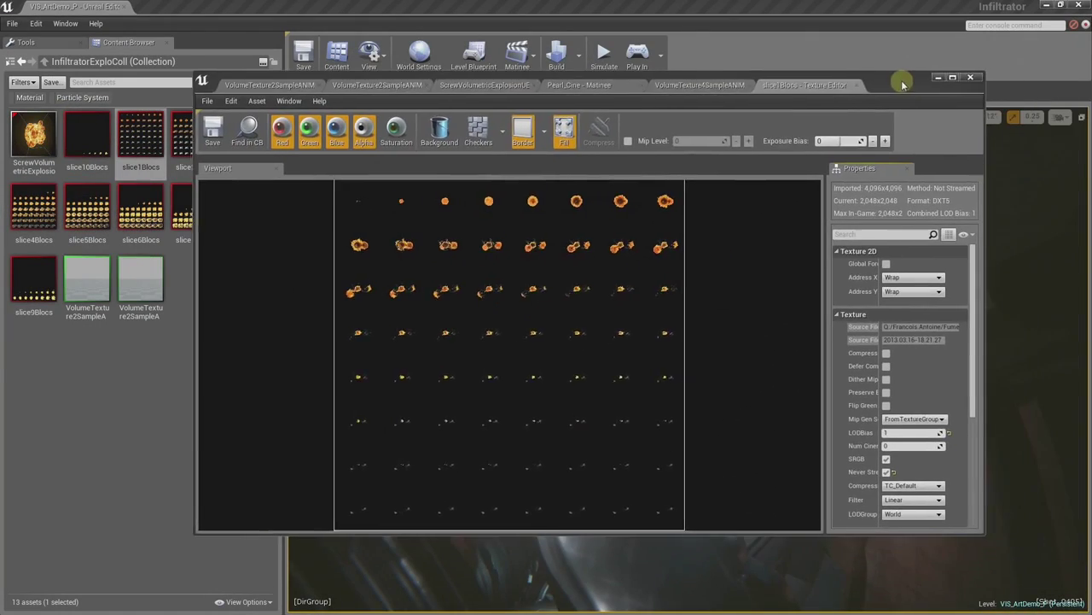
Close the current texture editor and open slice7Blocs maximized in its own Texture Editor
click(930, 66)
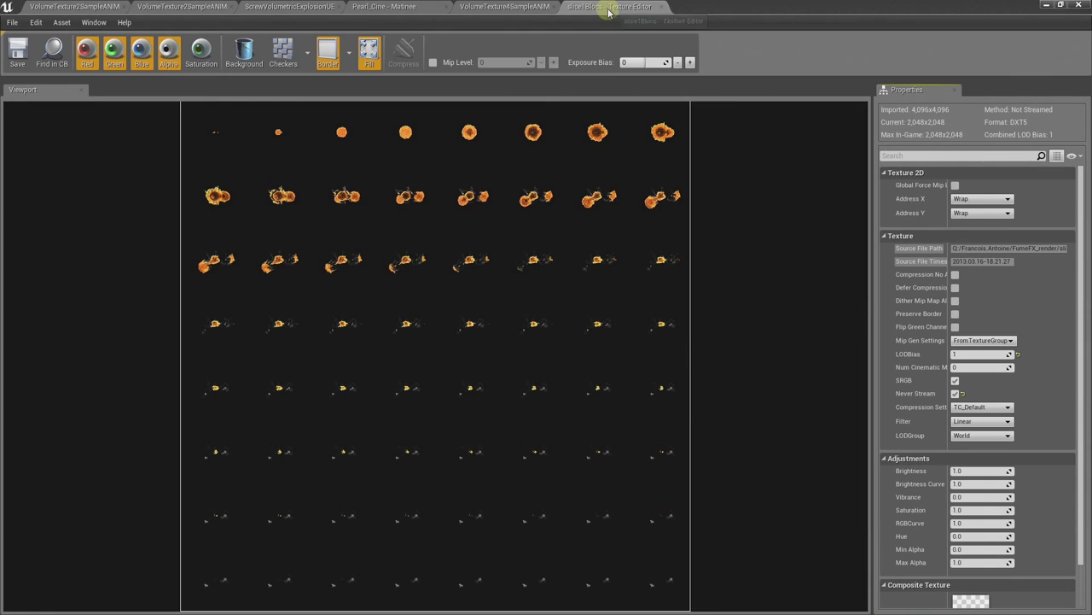
click(663, 8)
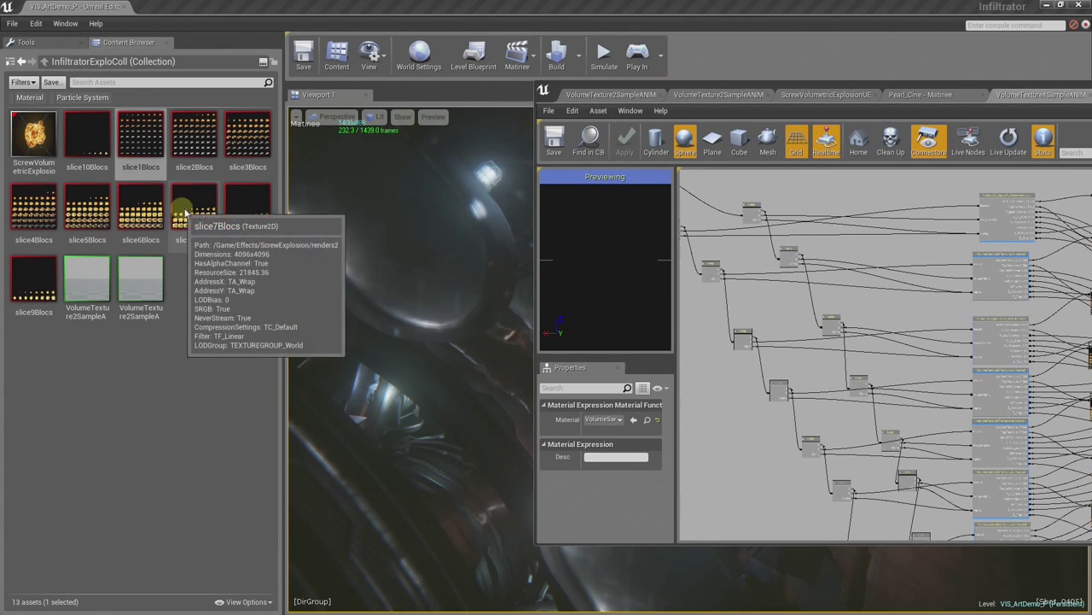
click(192, 214)
double_click(192, 213)
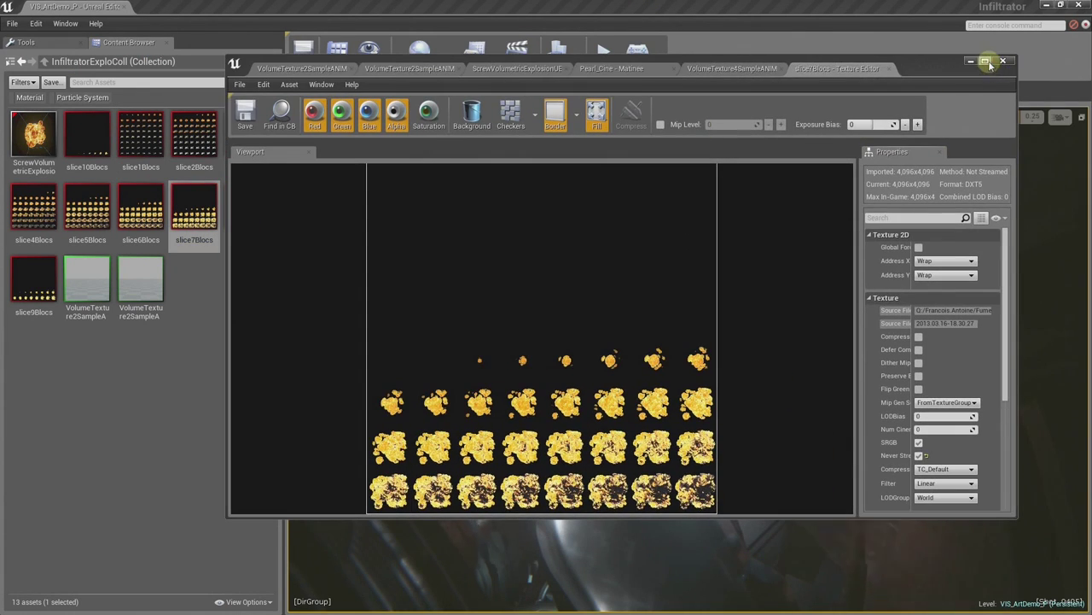
click(986, 63)
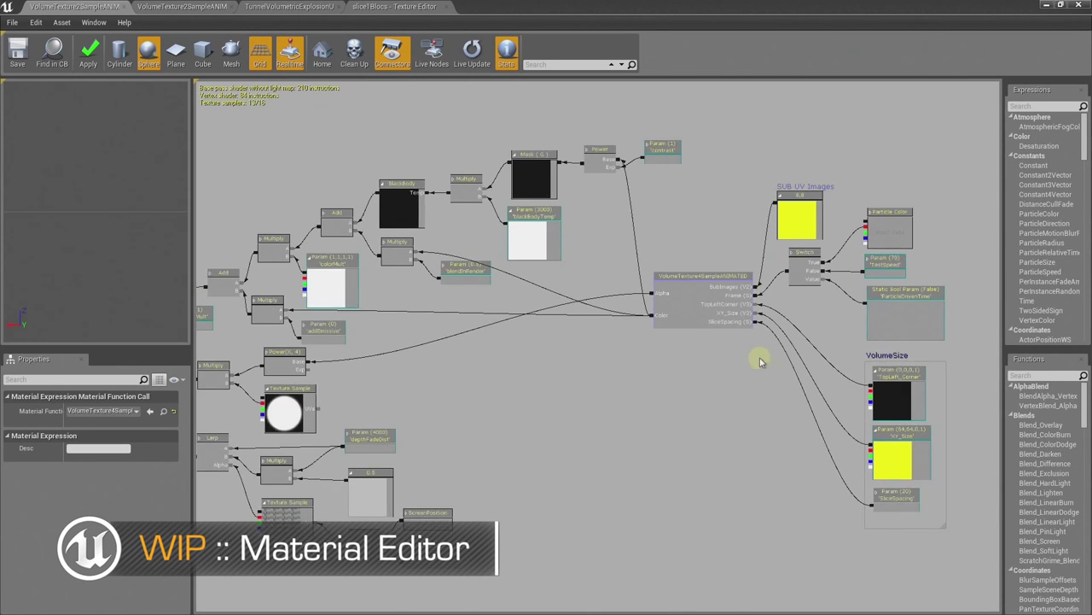
drag(761, 362, 658, 336)
scroll(653, 320, up, 2)
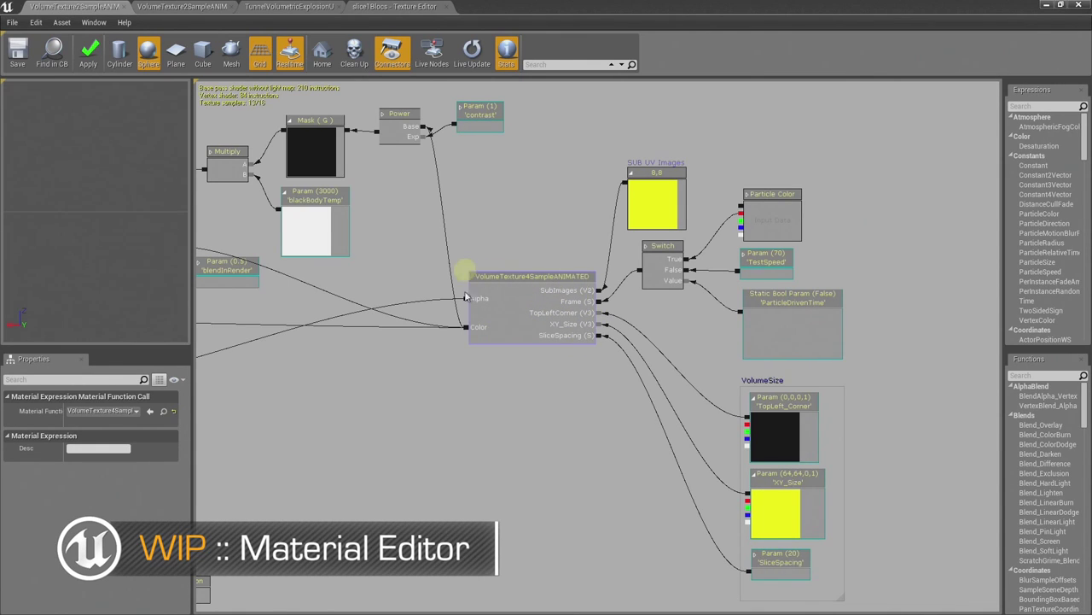
double_click(543, 294)
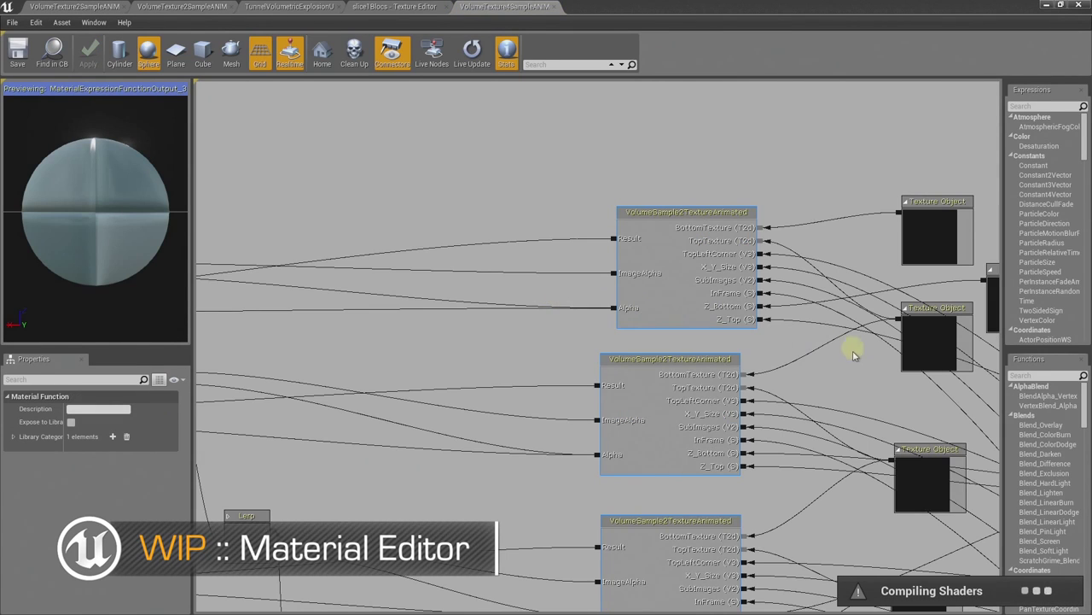
right_drag(853, 354, 731, 324)
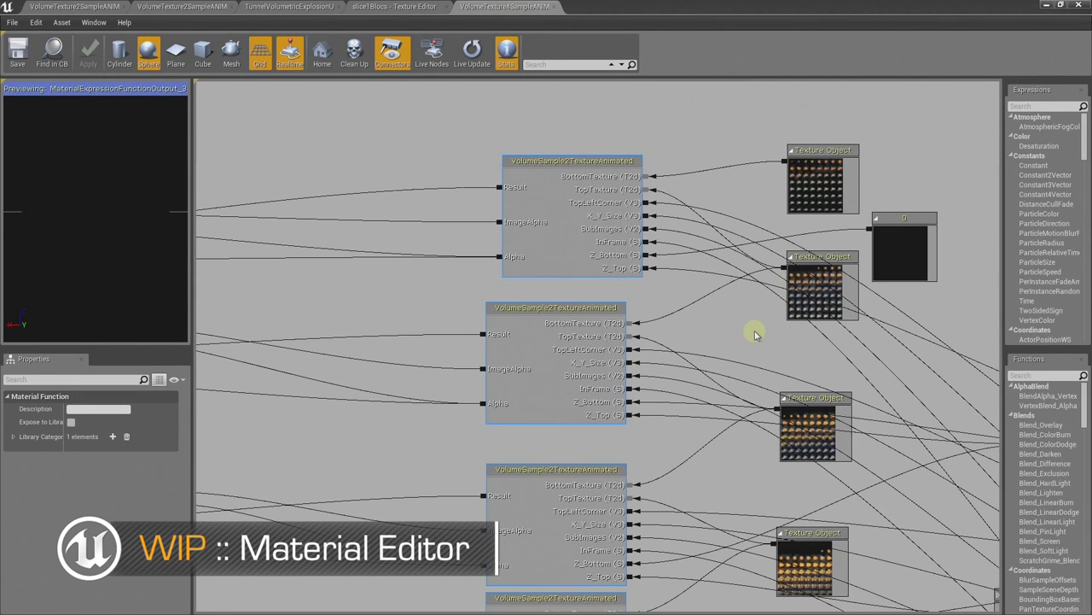
scroll(776, 359, down, 1)
drag(829, 361, 693, 384)
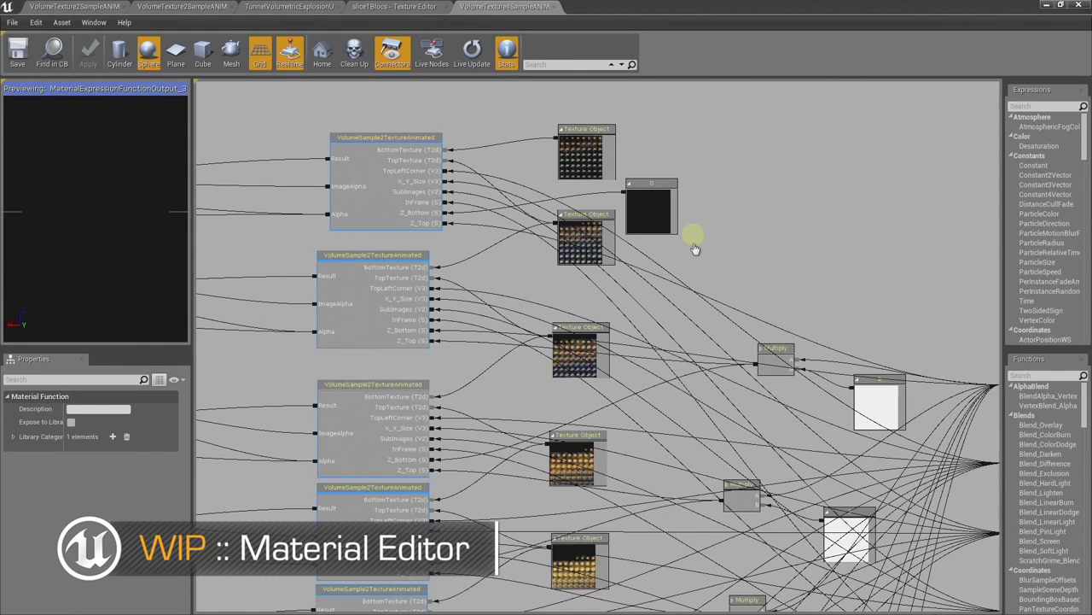
right_drag(696, 248, 728, 301)
click(369, 210)
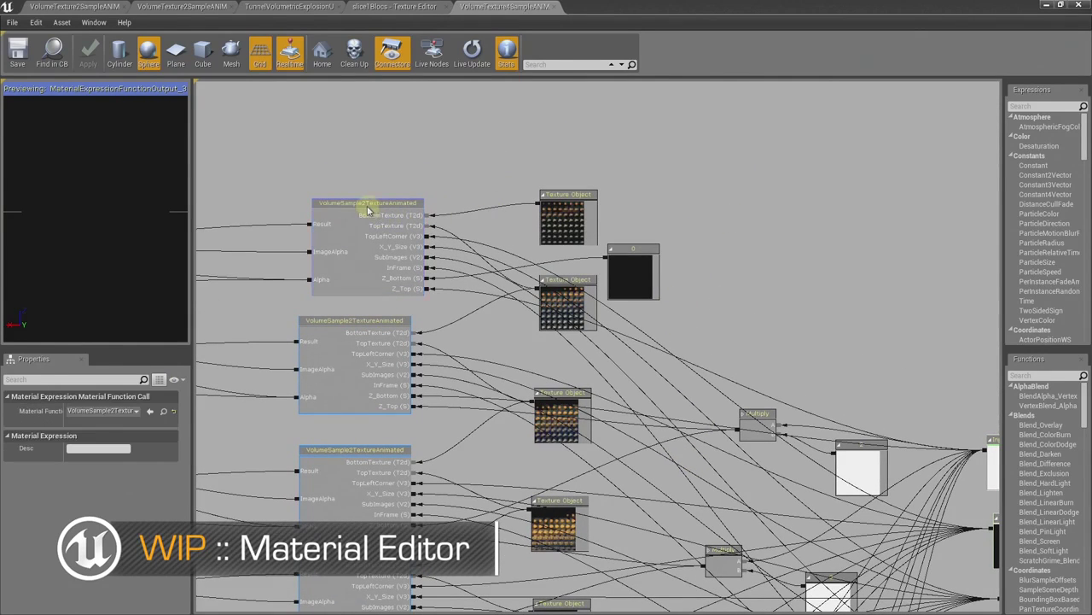
right_drag(466, 317, 471, 251)
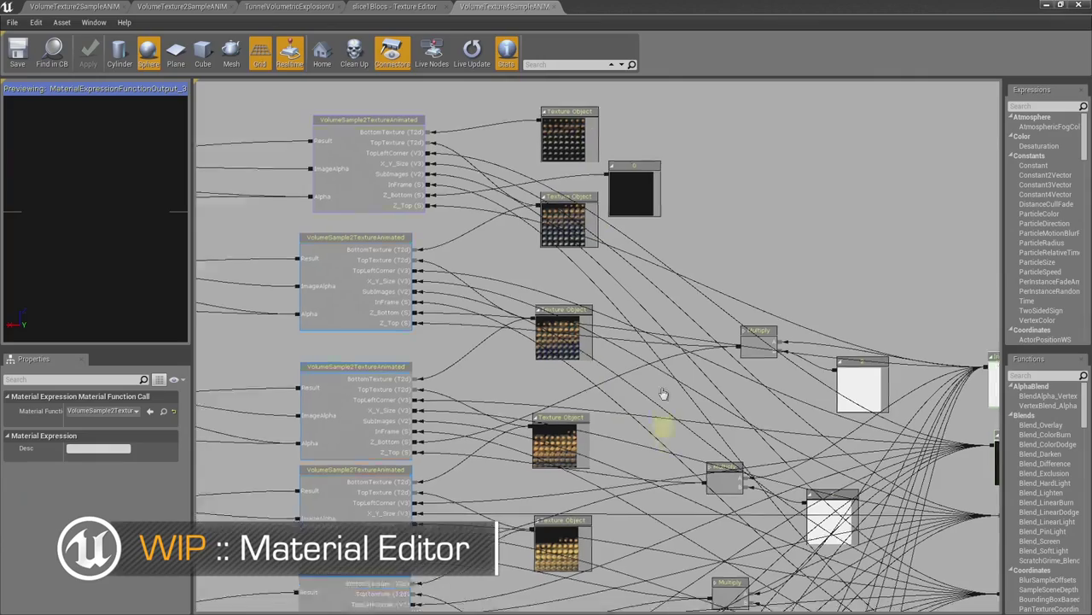
mouse_move(658, 427)
right_down()
mouse_move(628, 301)
mouse_move(657, 257)
right_up()
scroll(627, 301, down, 3)
scroll(628, 301, down, 1)
scroll(642, 198, up, 1)
scroll(651, 234, up, 1)
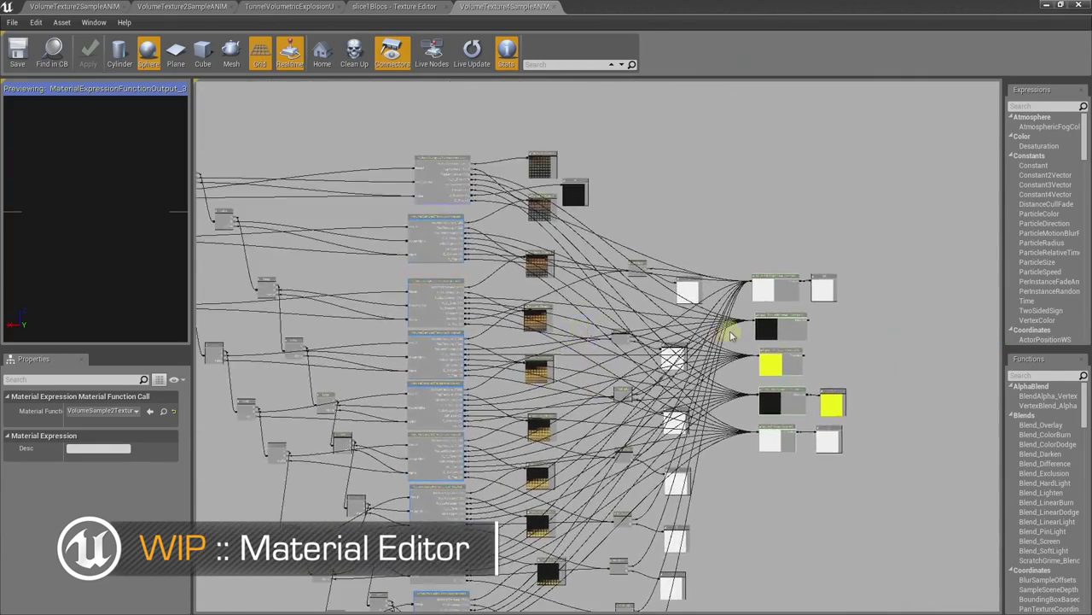
scroll(731, 329, up, 2)
right_drag(927, 479, 776, 414)
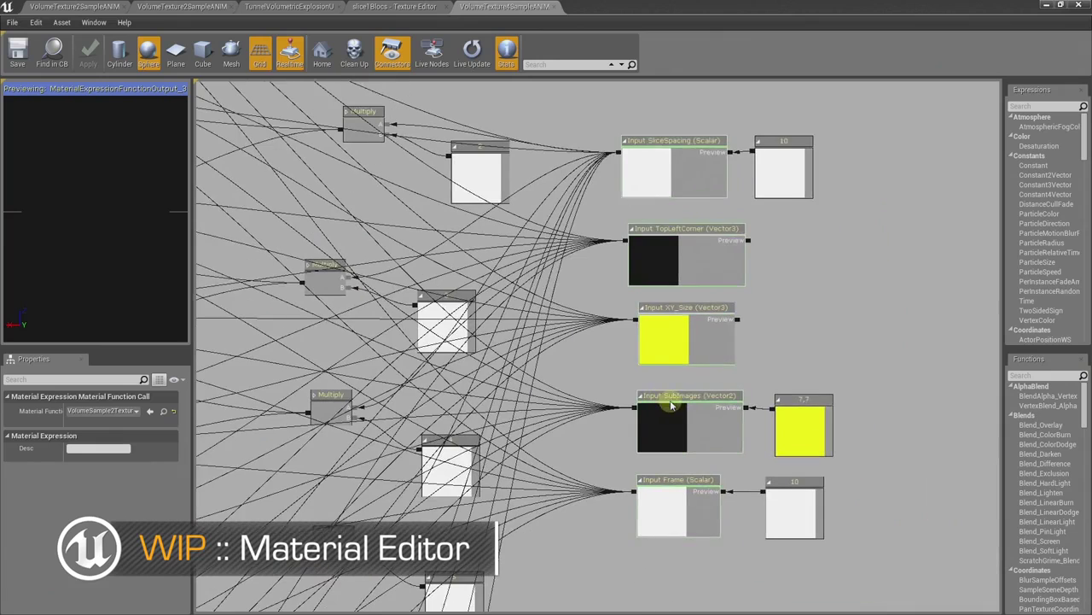
scroll(776, 414, up, 1)
click(719, 305)
right_drag(763, 310, 809, 319)
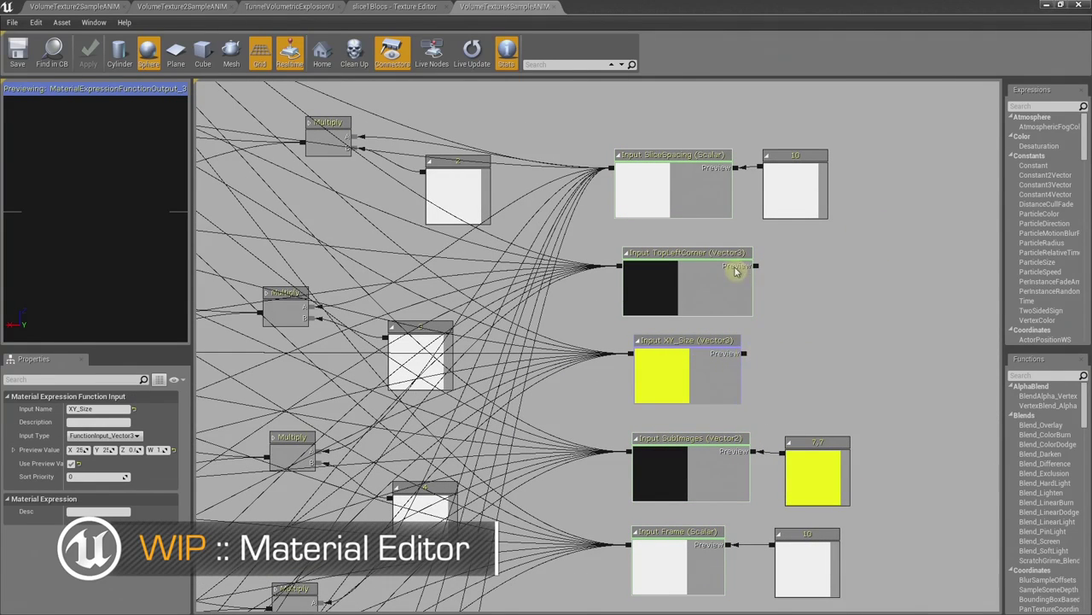
right_drag(754, 502, 760, 464)
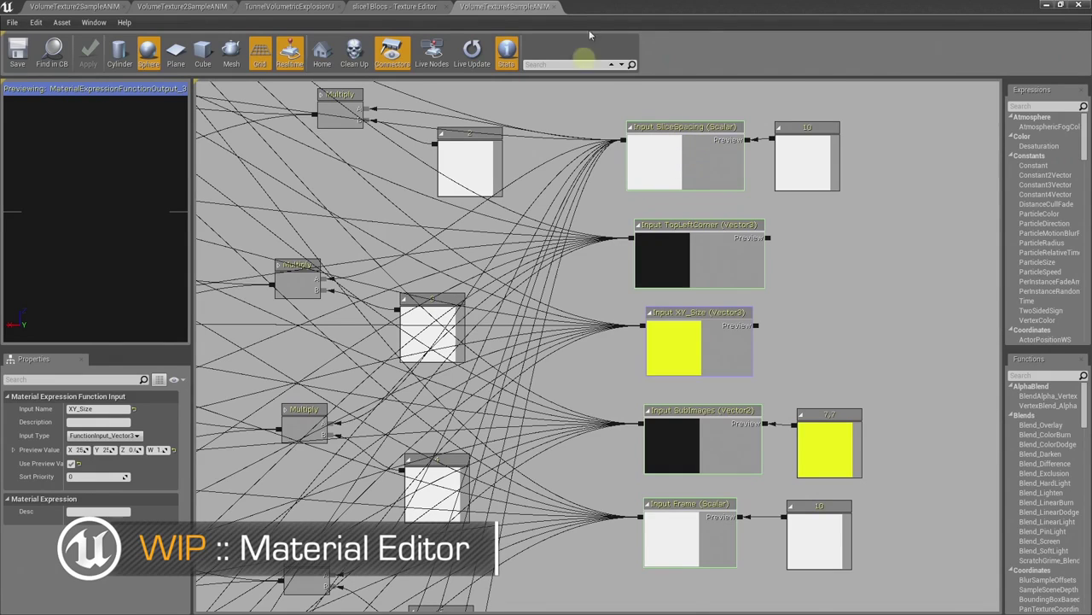
mouse_move(695, 162)
right_down()
mouse_move(310, 237)
mouse_move(547, 262)
right_up()
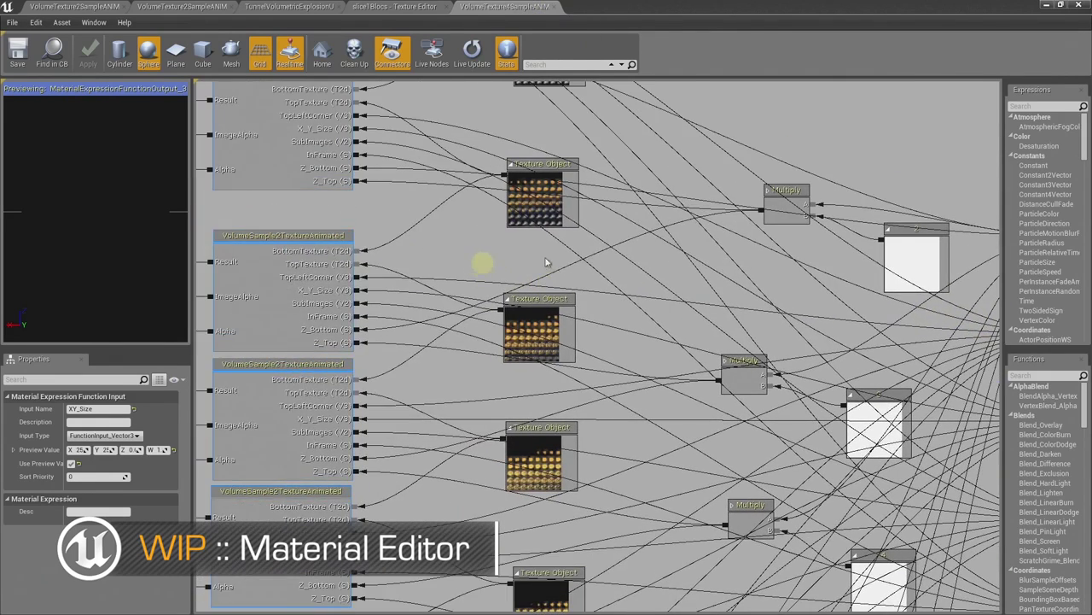
mouse_move(466, 266)
right_down()
mouse_move(951, 317)
mouse_move(792, 298)
right_up()
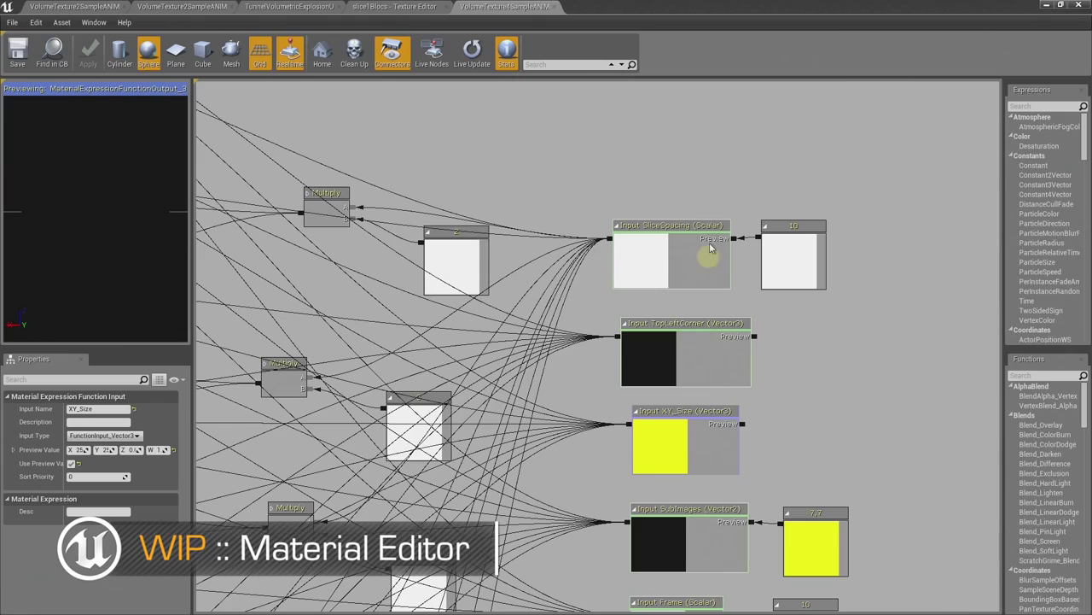
mouse_move(822, 458)
right_down()
mouse_move(880, 353)
mouse_move(876, 315)
right_up()
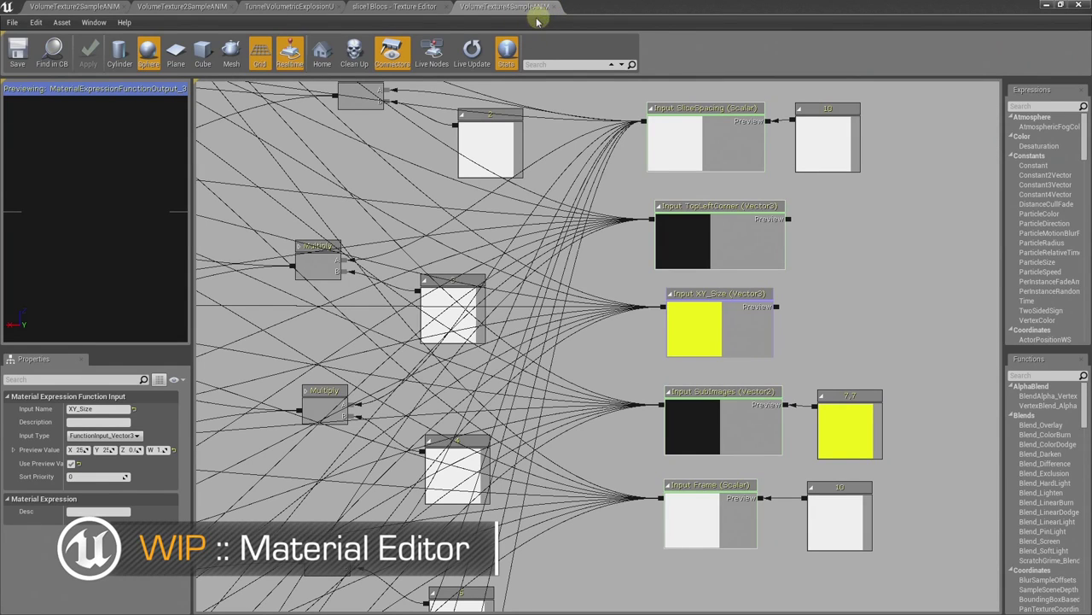
right_drag(383, 210, 486, 119)
Close VolumeTexture4SampleANIM and orbit the TunnelVolumetricExplosion preview around its bounds and particle cloud
click(554, 8)
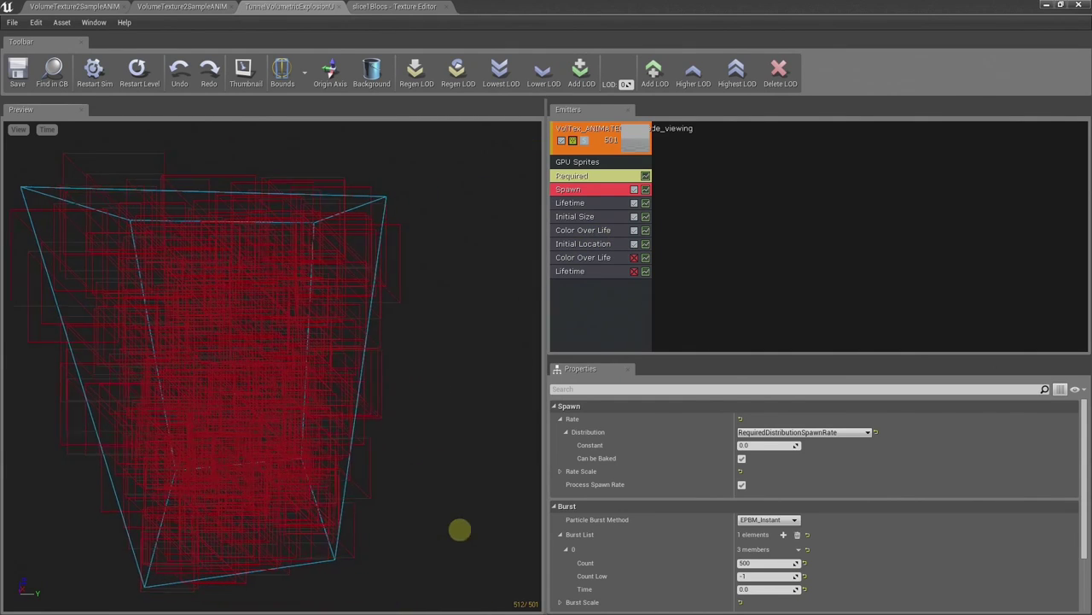
mouse_move(429, 301)
mouse_down()
mouse_move(353, 306)
mouse_move(341, 293)
mouse_move(336, 331)
mouse_move(359, 85)
mouse_up()
mouse_move(334, 312)
mouse_down()
mouse_move(324, 595)
mouse_move(378, 283)
mouse_move(368, 123)
mouse_move(378, 329)
mouse_up()
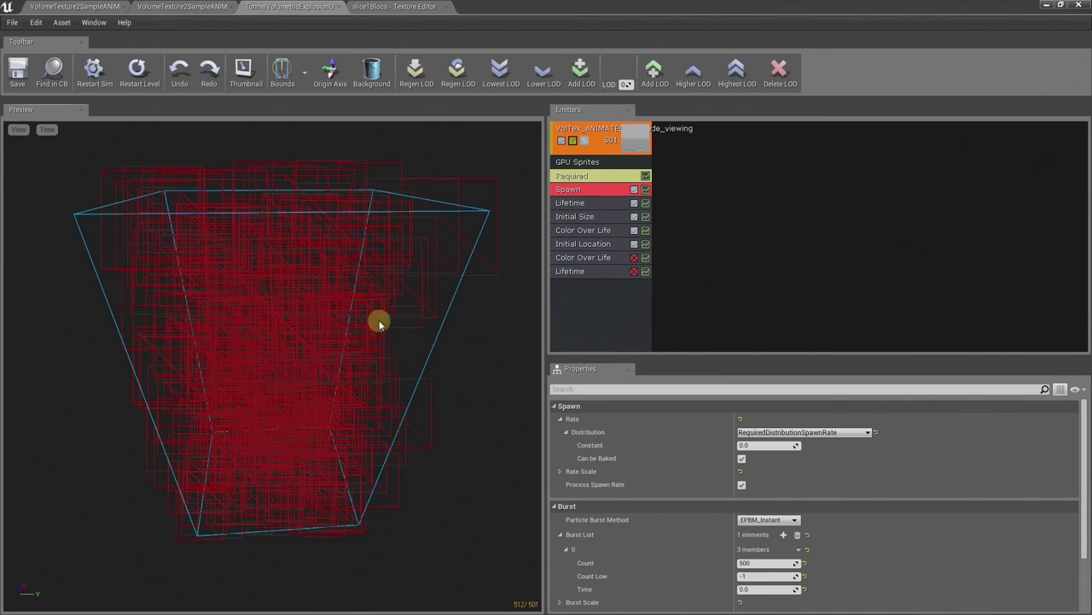
Set the Burst List 0 count to 2000 and switch the Preview to Lit view
click(770, 563)
text(2)
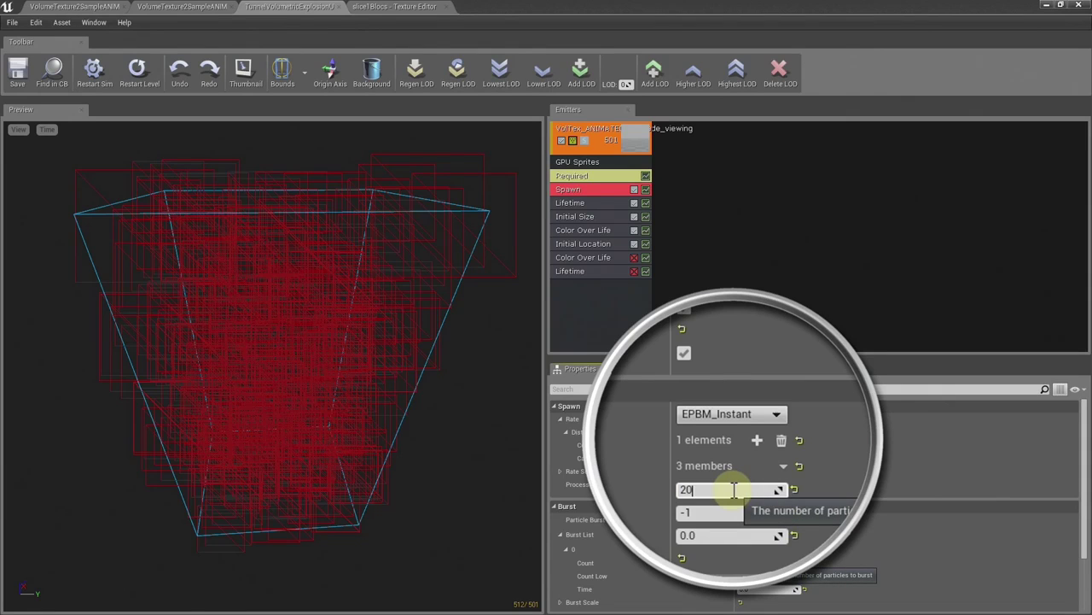
text(00)
key(Return)
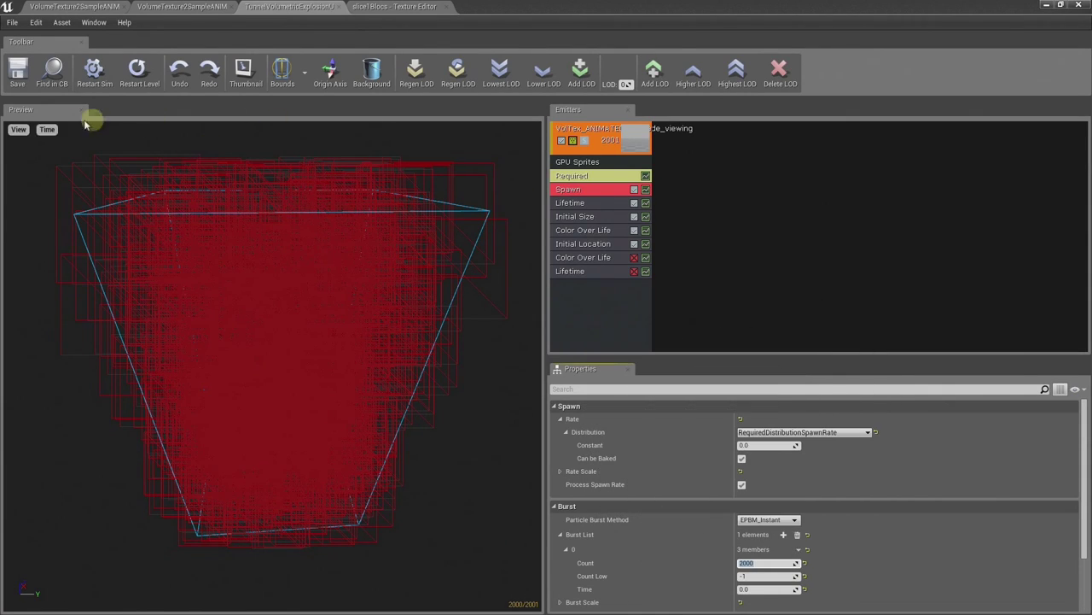
click(18, 129)
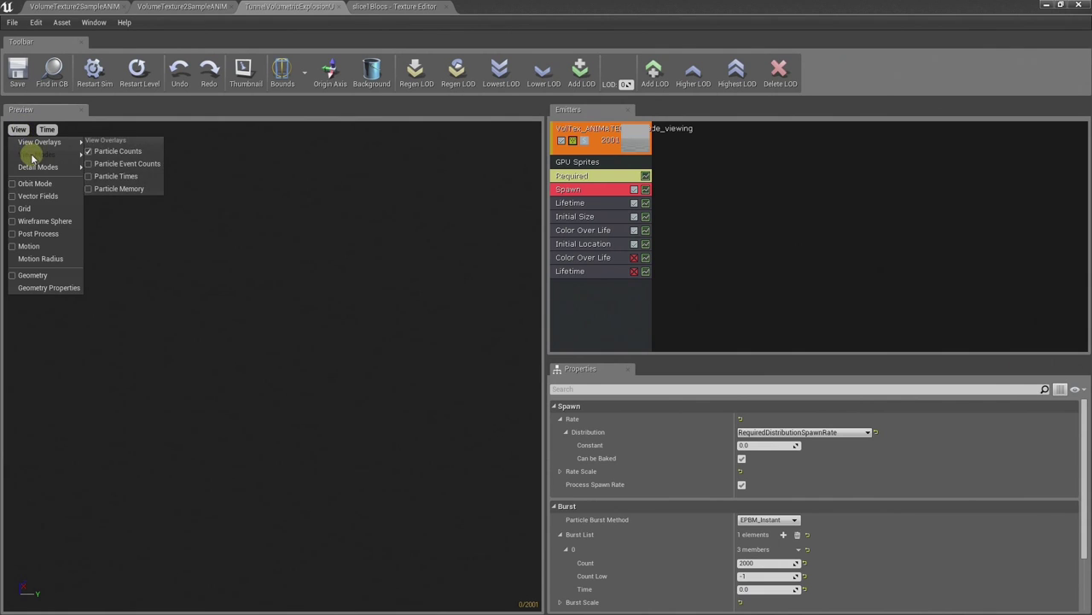
mouse_move(39, 167)
click(109, 190)
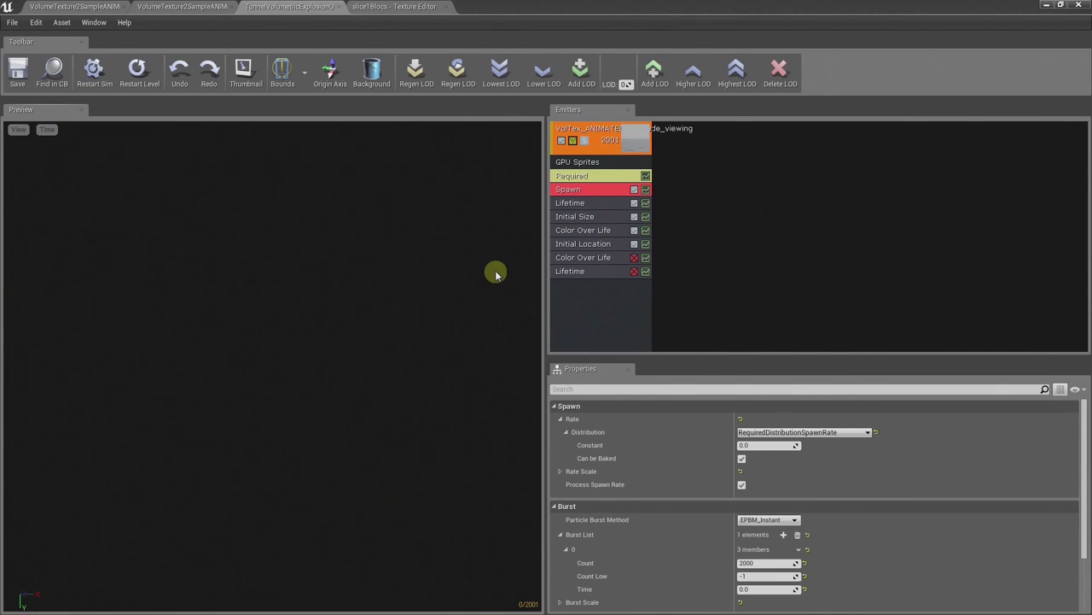
Orbit the Cascade Preview around the lit fireball, ending with the bounds box facing the viewer
mouse_move(434, 275)
mouse_down()
mouse_move(444, 610)
mouse_move(447, 401)
mouse_move(449, 541)
mouse_move(378, 604)
mouse_move(463, 312)
mouse_move(405, 611)
mouse_move(385, 600)
mouse_move(422, 344)
mouse_move(276, 603)
mouse_move(398, 312)
mouse_move(361, 383)
mouse_move(386, 436)
mouse_up()
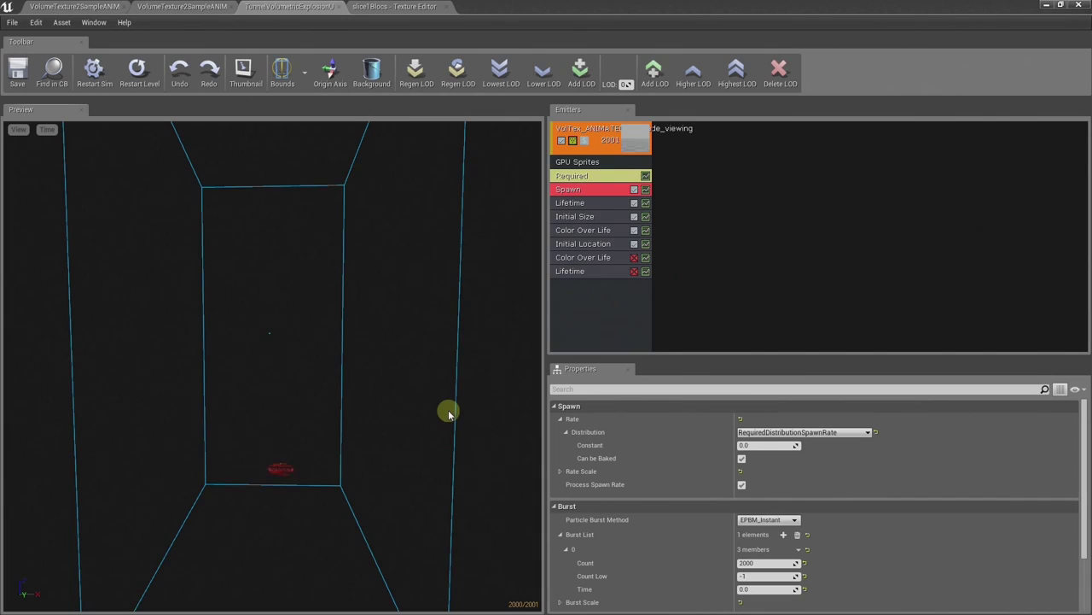
drag(462, 385, 471, 473)
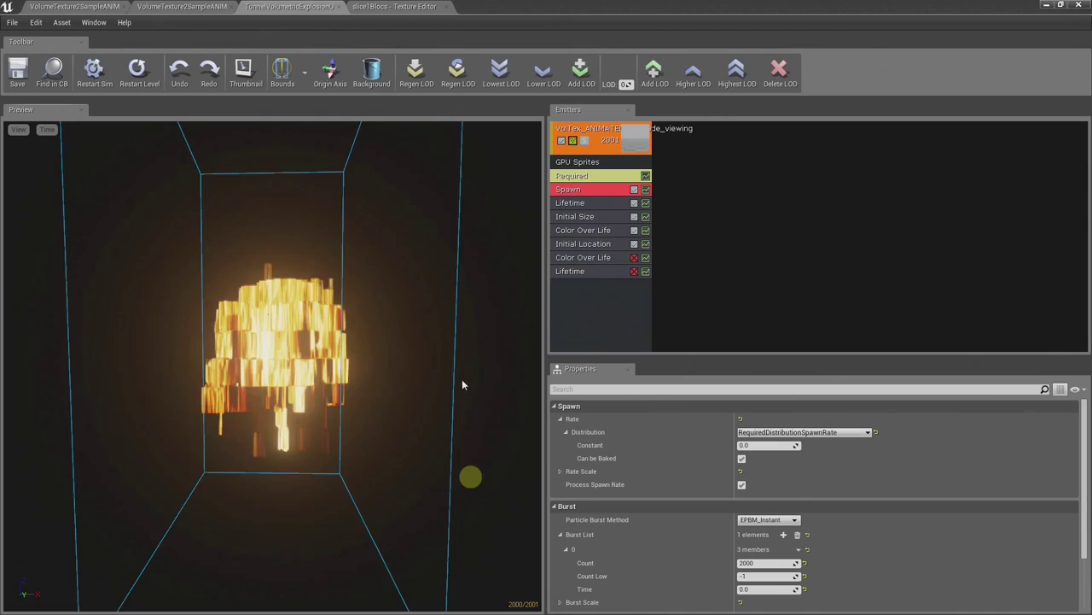
mouse_move(461, 385)
mouse_down()
mouse_move(465, 197)
mouse_move(450, 369)
mouse_move(435, 305)
mouse_up()
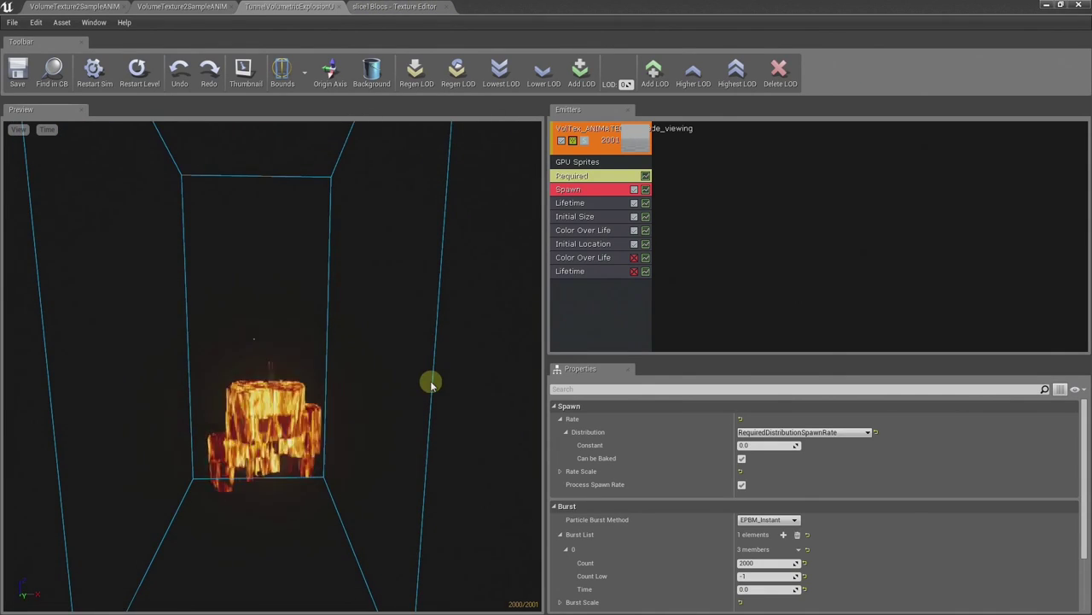
drag(435, 305, 431, 378)
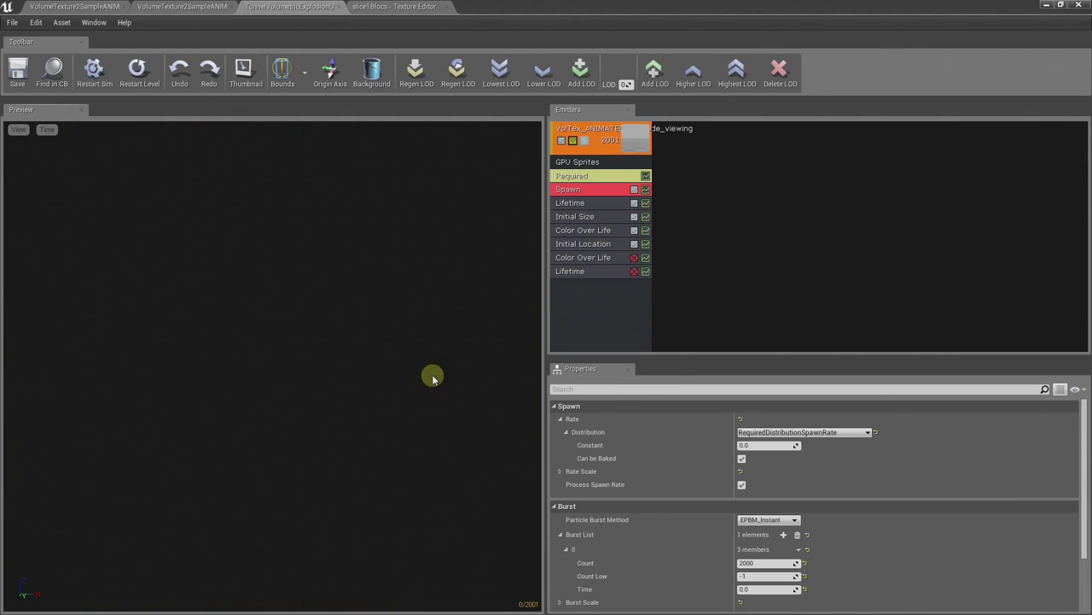
mouse_move(445, 408)
mouse_down()
mouse_move(408, 438)
mouse_move(386, 7)
mouse_up()
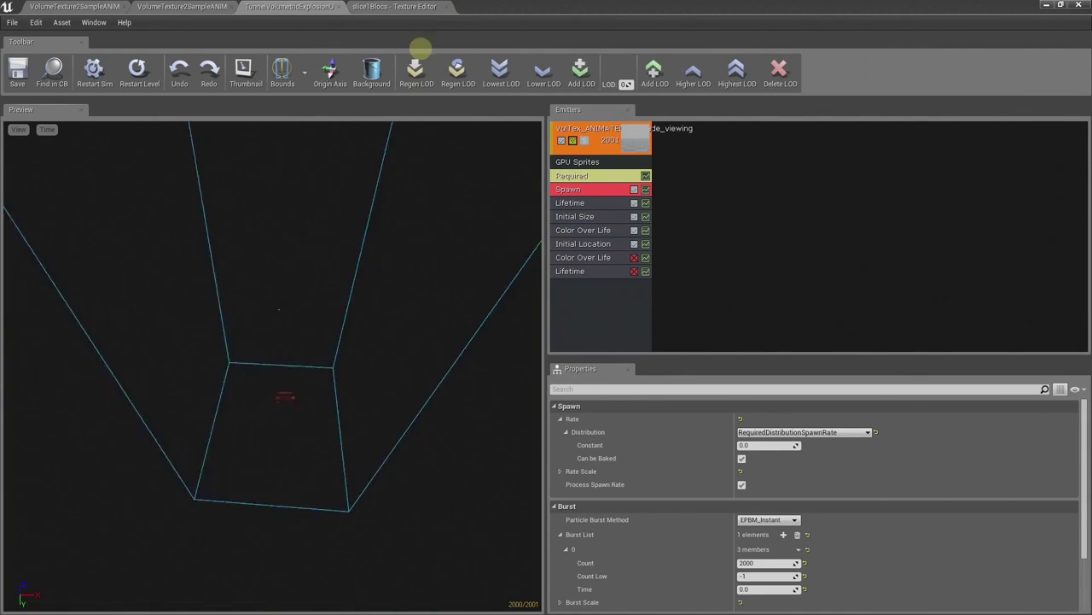
mouse_move(400, 398)
mouse_down()
mouse_move(411, 6)
mouse_move(373, 527)
mouse_move(384, 309)
mouse_move(411, 570)
mouse_up()
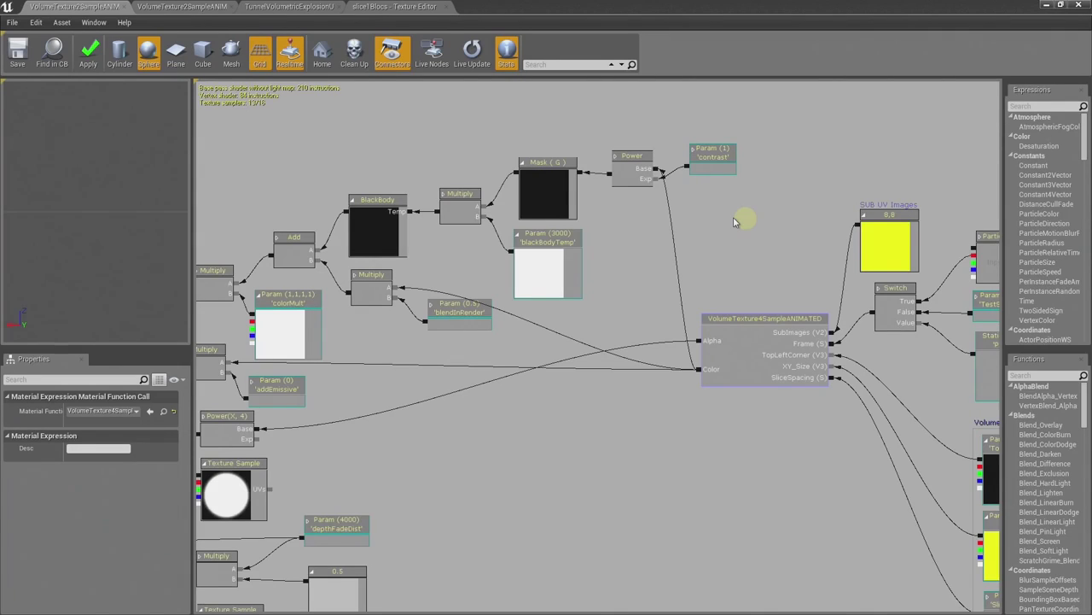
Inspect the BlackBody and VolumeTexture4SampleANIMATED nodes, then restore down the Material Editor
drag(793, 281, 810, 294)
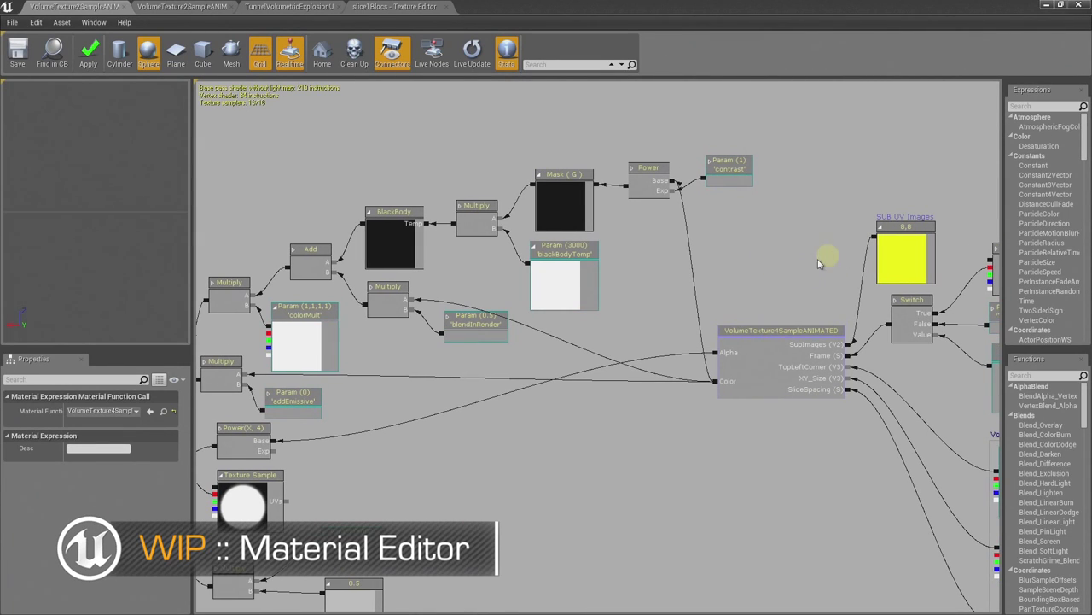
click(406, 233)
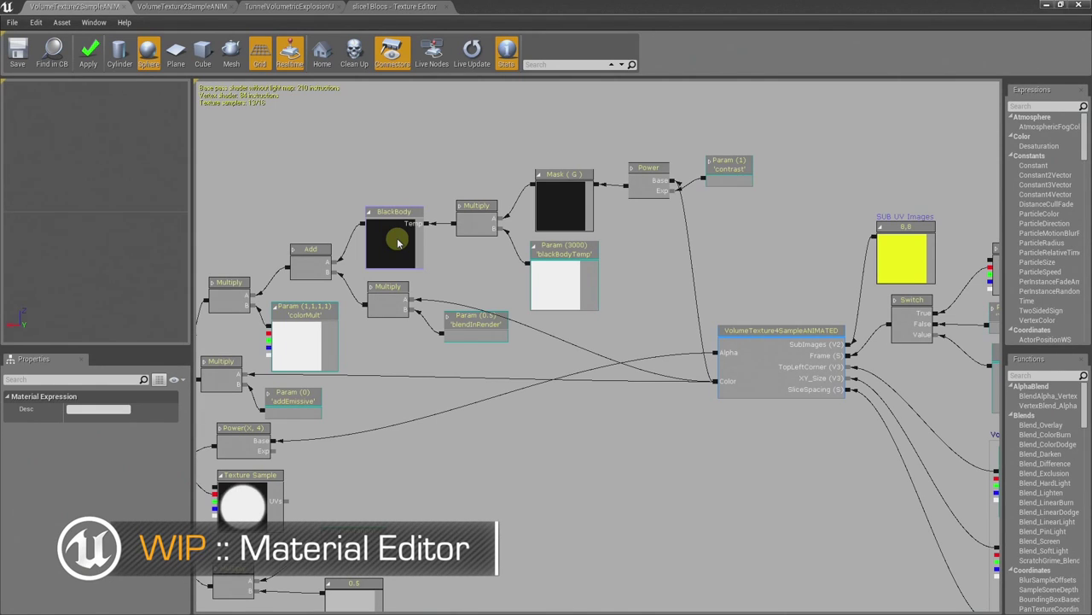
click(781, 330)
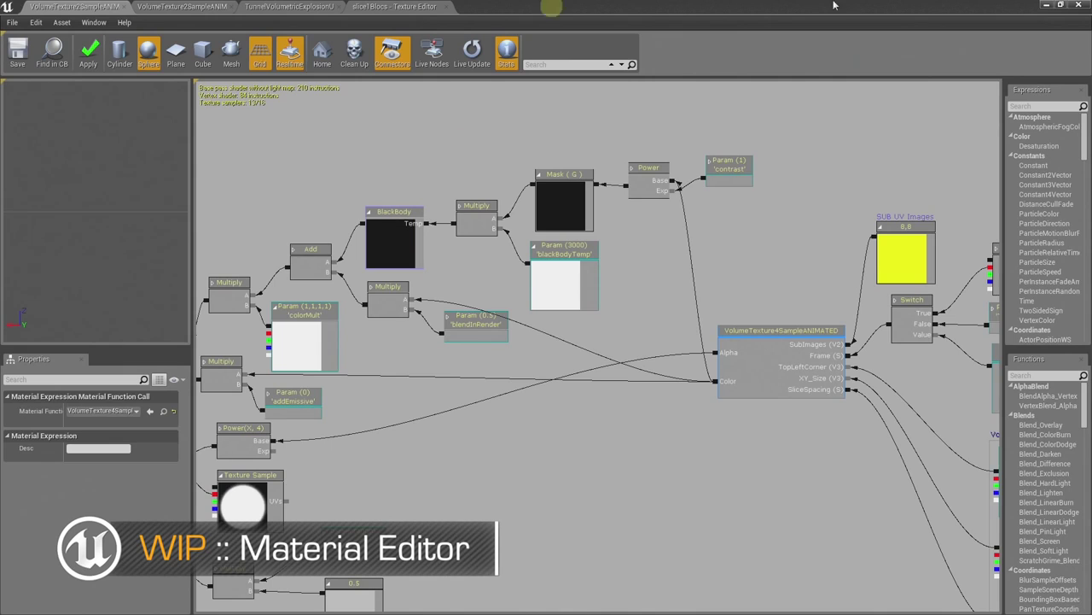
click(1062, 6)
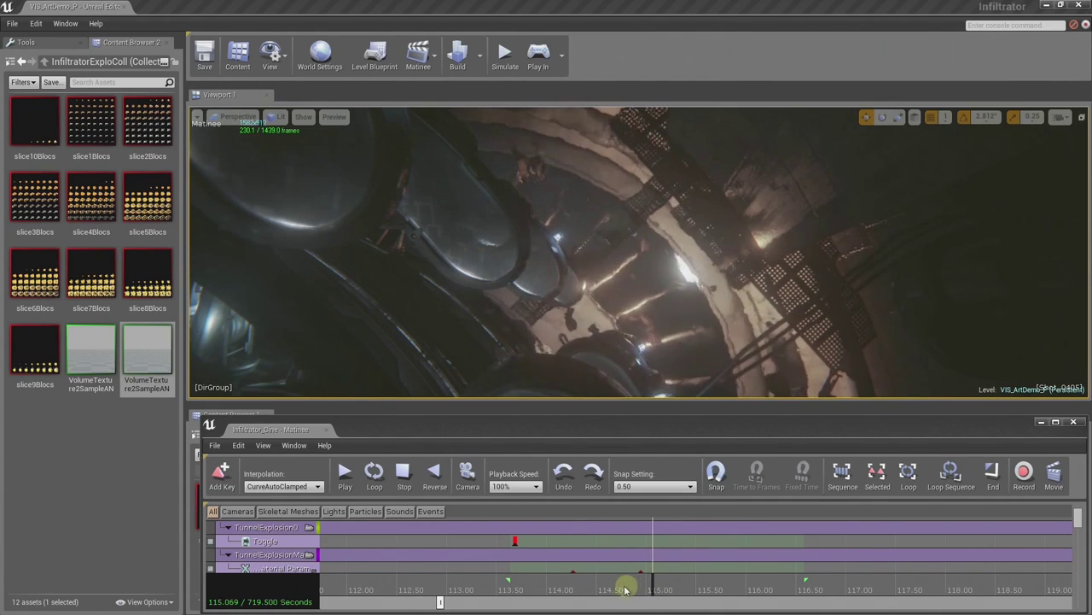
Scrub Matinee to about 114 seconds, check the ExploLight group, then play the cinematic
drag(654, 587, 614, 580)
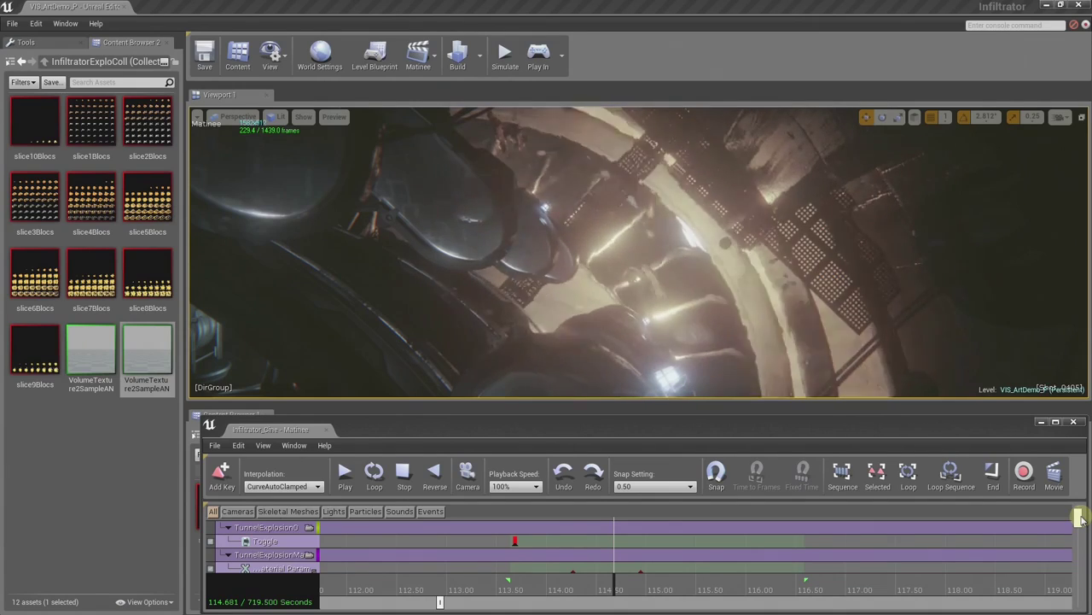
scroll(1080, 518, down, 3)
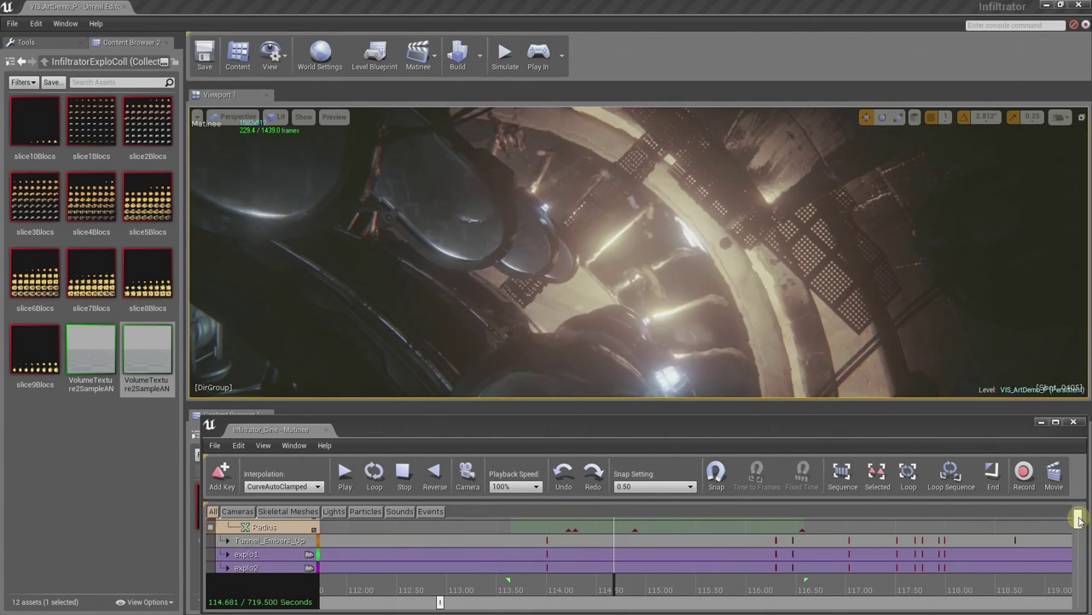
scroll(1080, 518, up, 3)
scroll(1079, 518, down, 3)
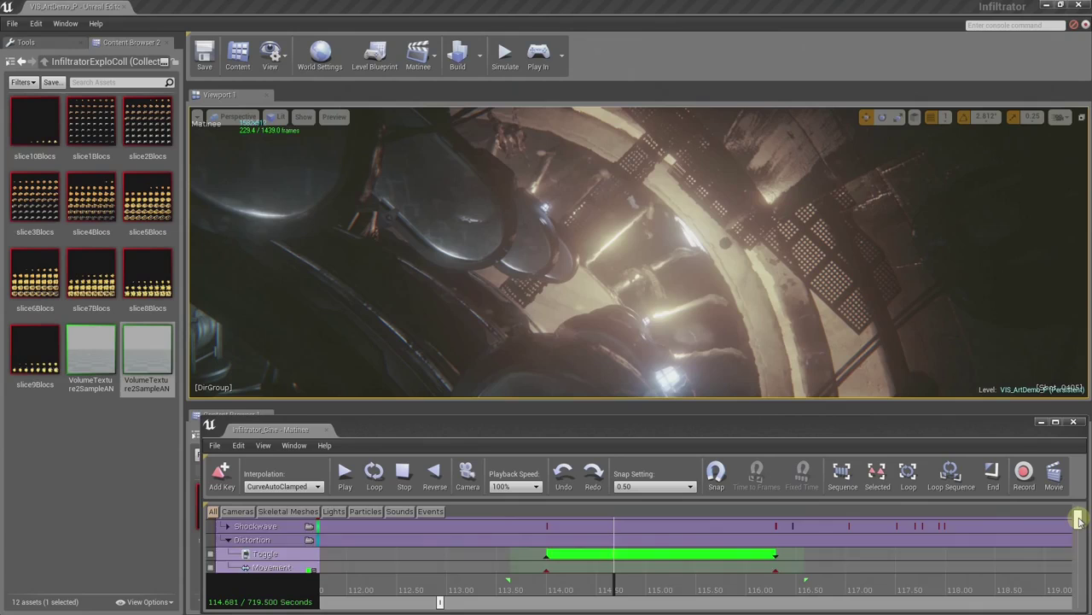
scroll(1080, 518, up, 1)
click(264, 544)
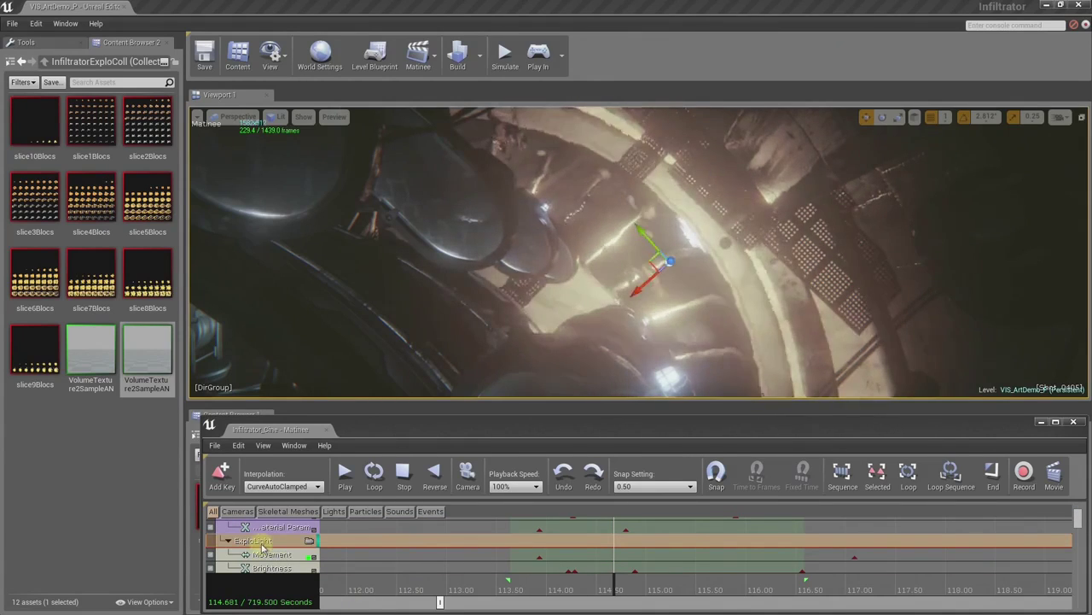
mouse_move(645, 580)
mouse_down()
mouse_move(549, 578)
mouse_move(612, 583)
mouse_up()
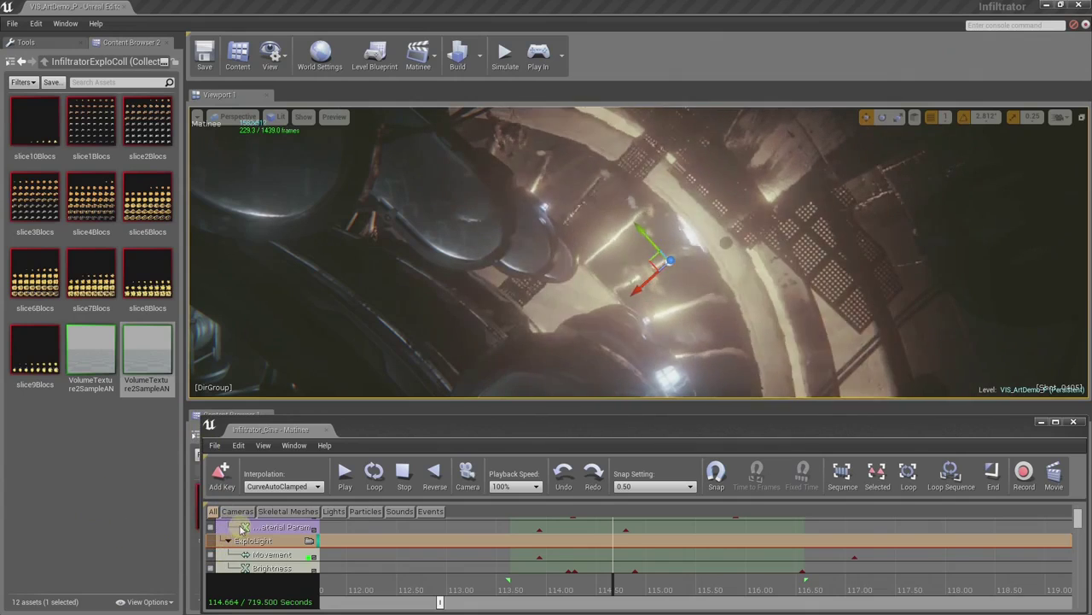
click(244, 528)
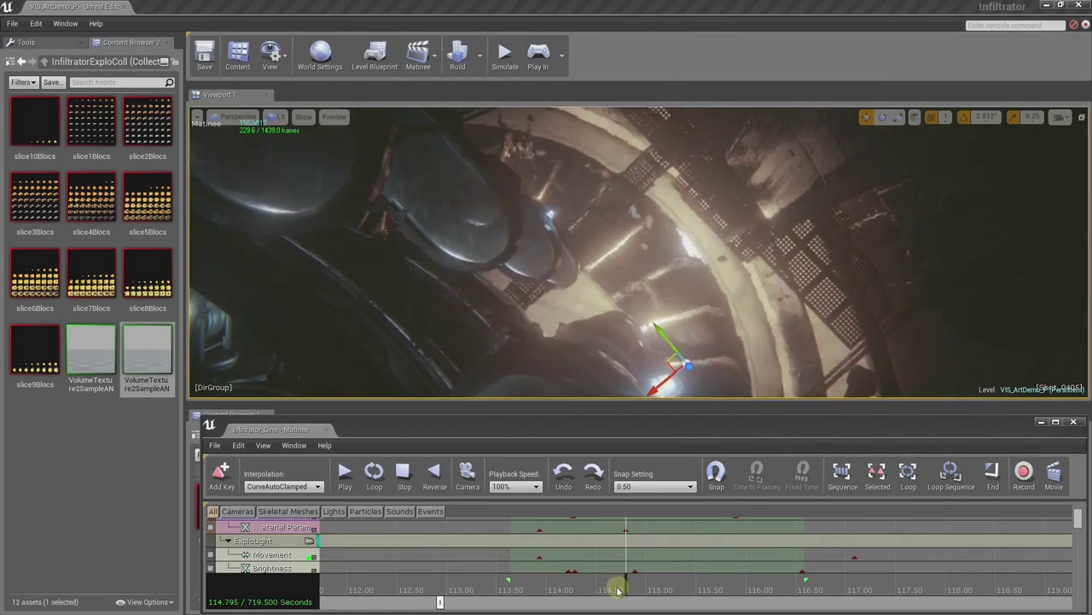
drag(629, 585, 614, 585)
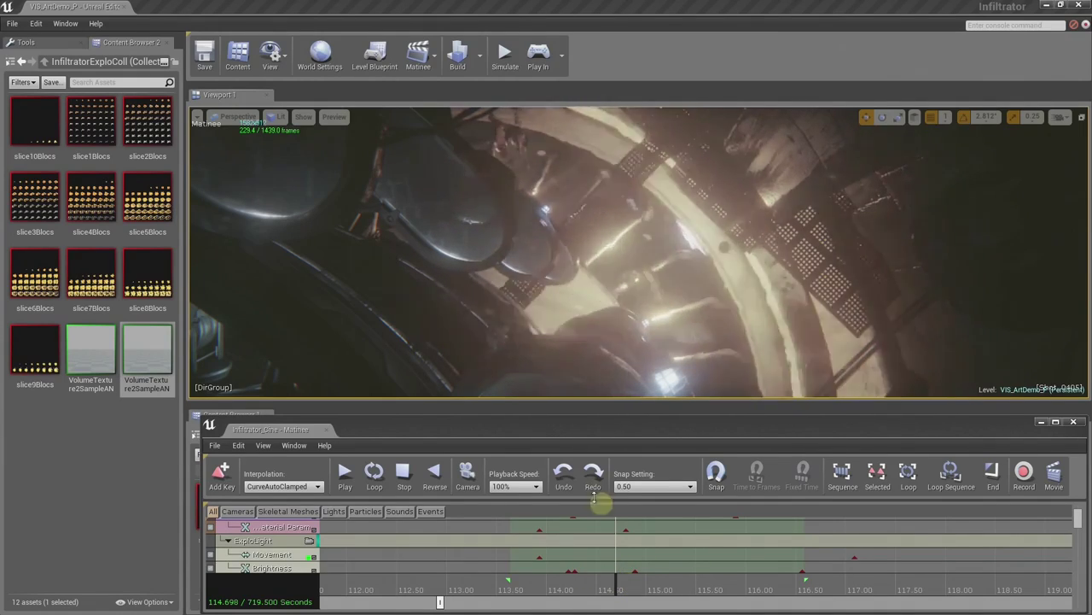
click(367, 470)
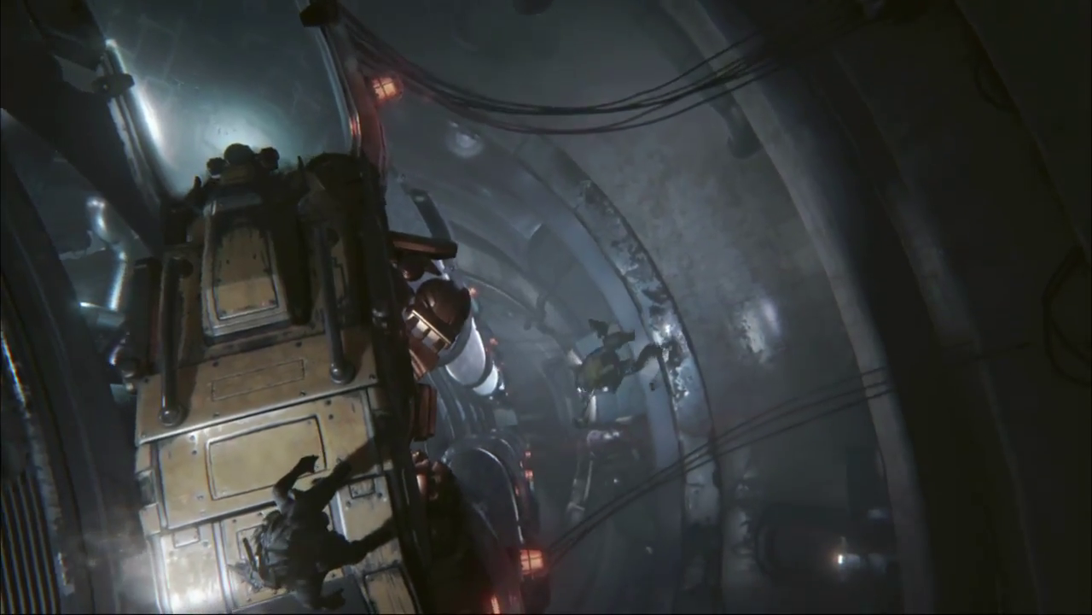